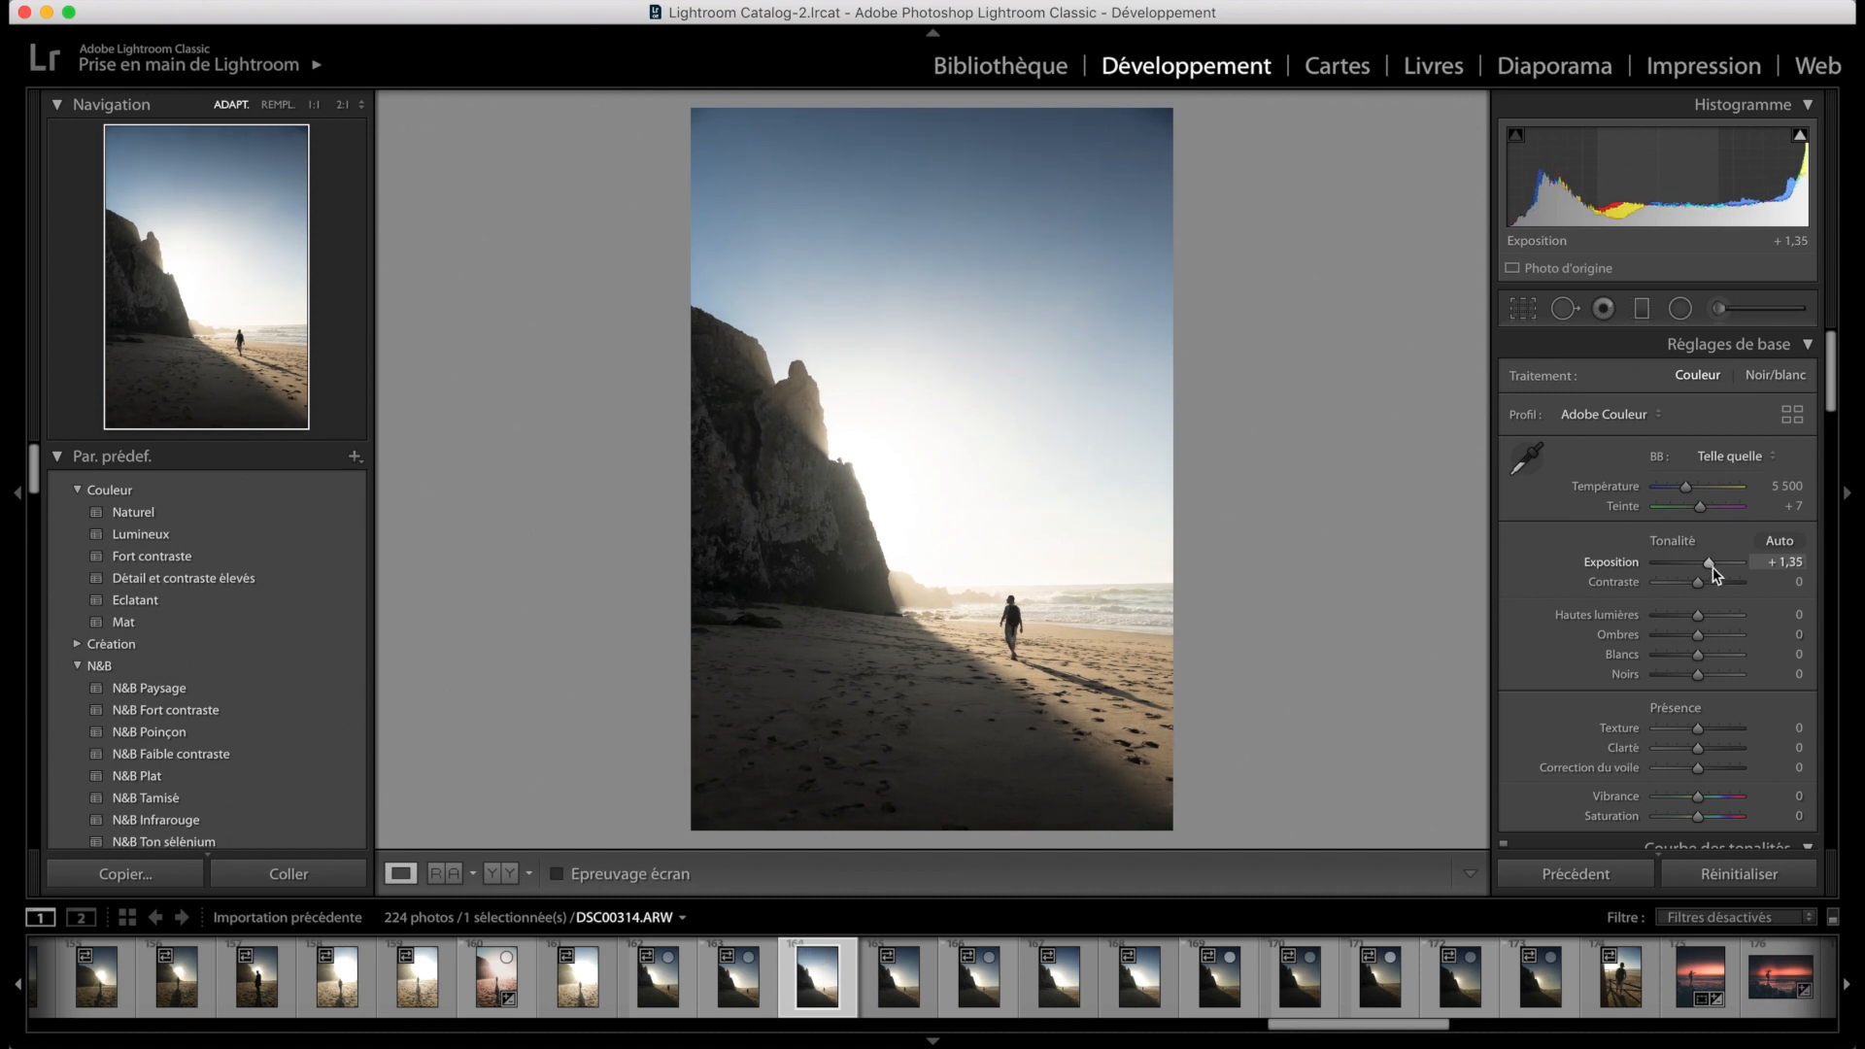
Shape the RGB tone curve into an S, lowering the white endpoint to about 94.9% and raising the black endpoint to about 11%.
scroll(1593, 724, down, 5)
drag(1608, 707, 1602, 729)
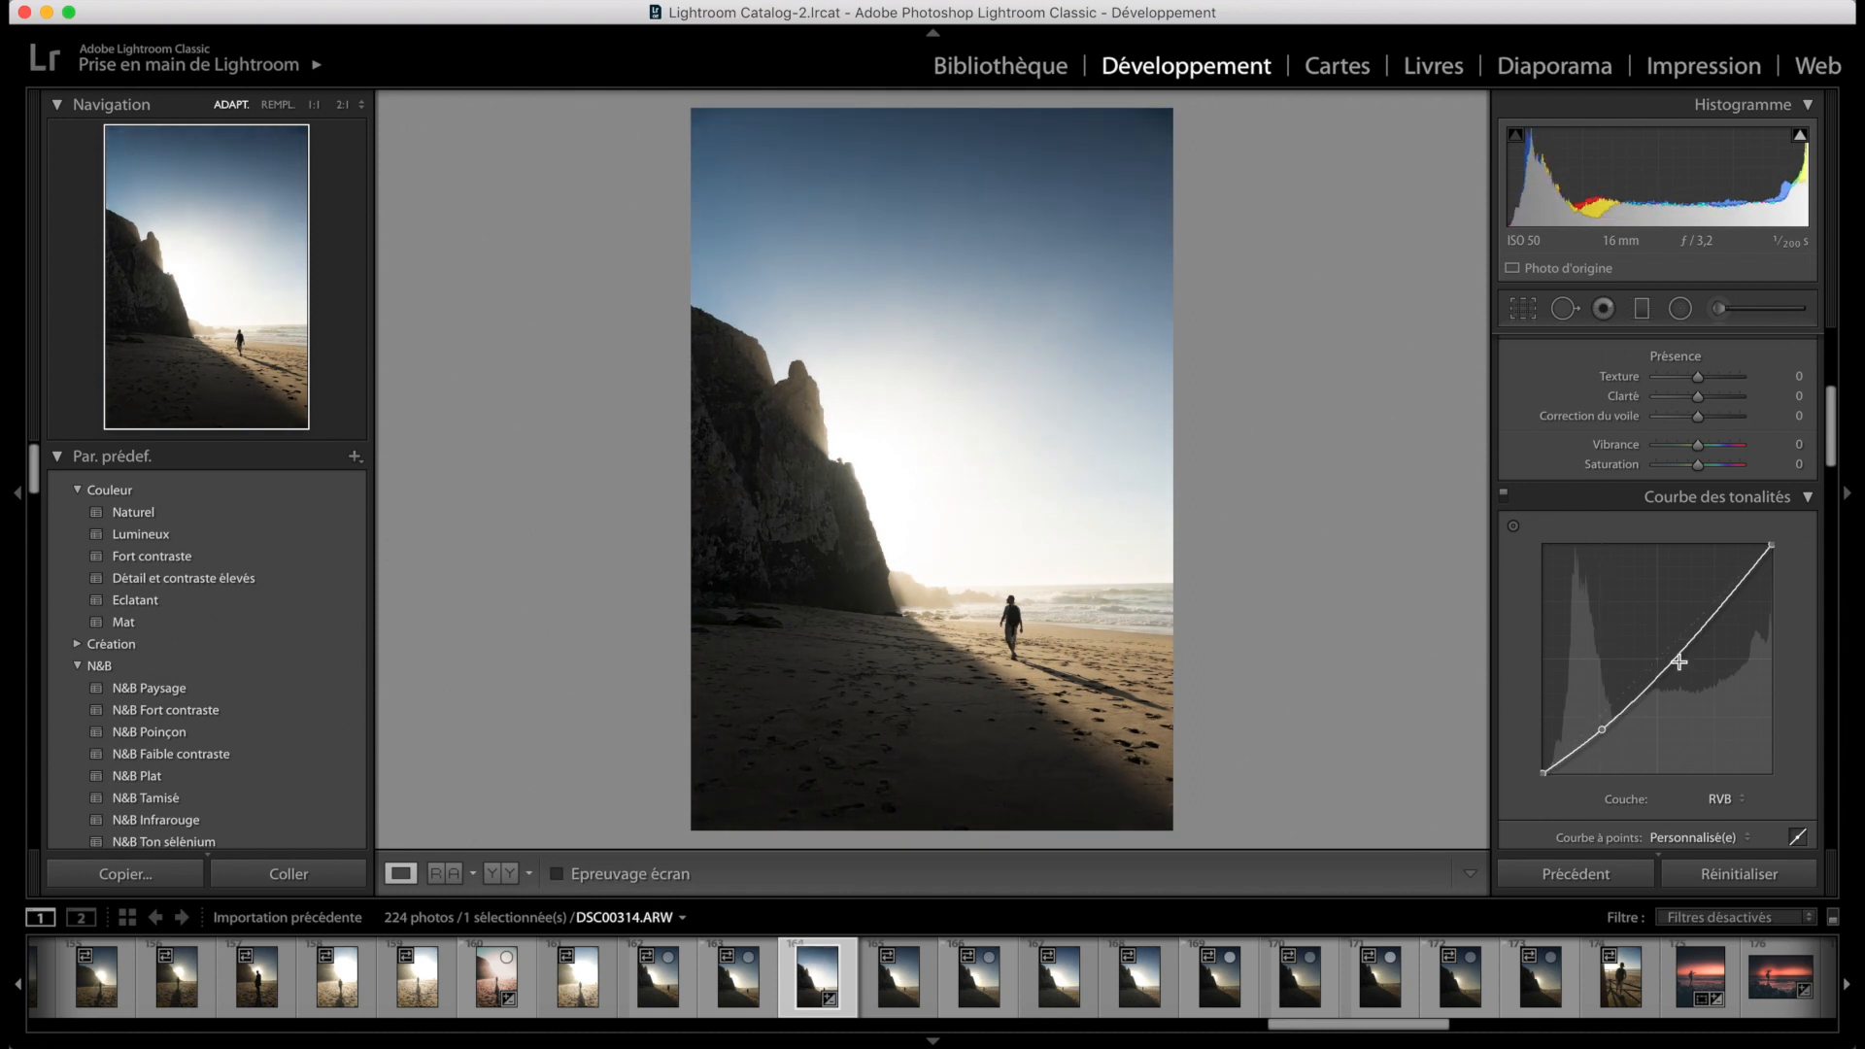
drag(1714, 616, 1773, 558)
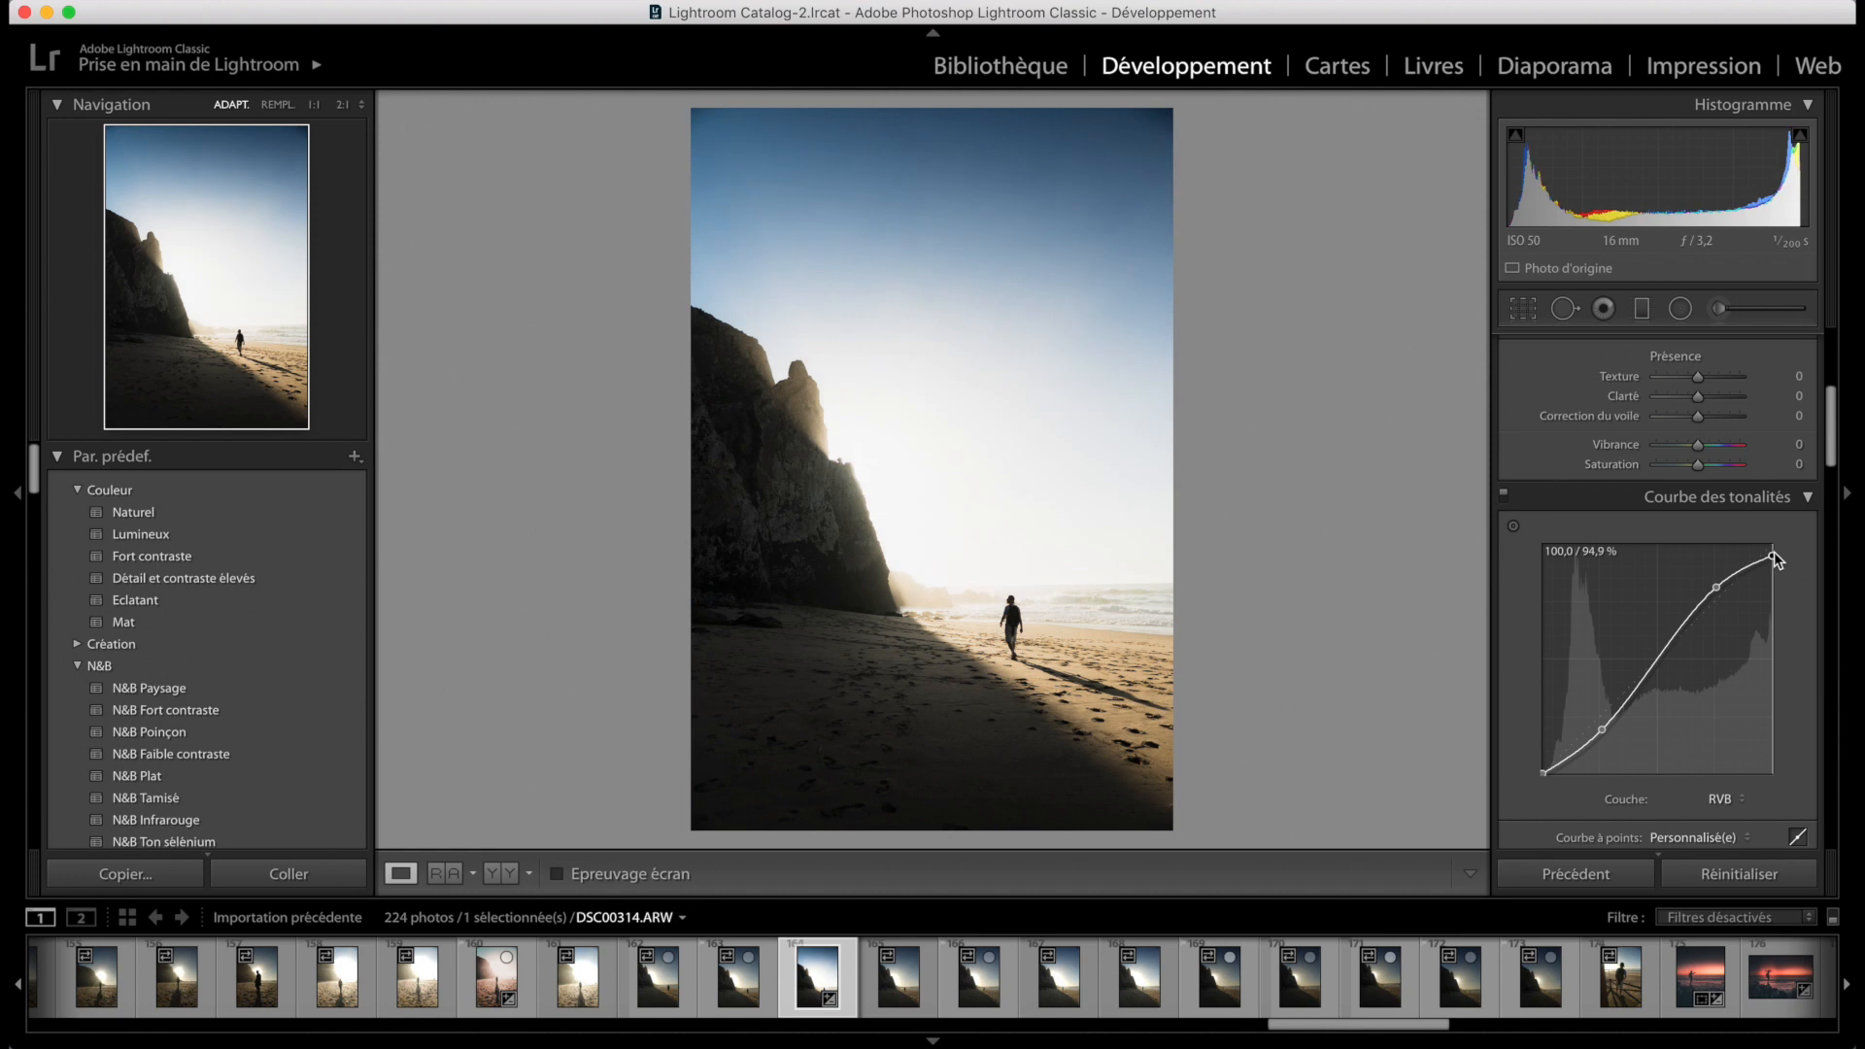
mouse_move(1541, 774)
mouse_down()
mouse_move(1521, 752)
mouse_move(1544, 755)
mouse_up()
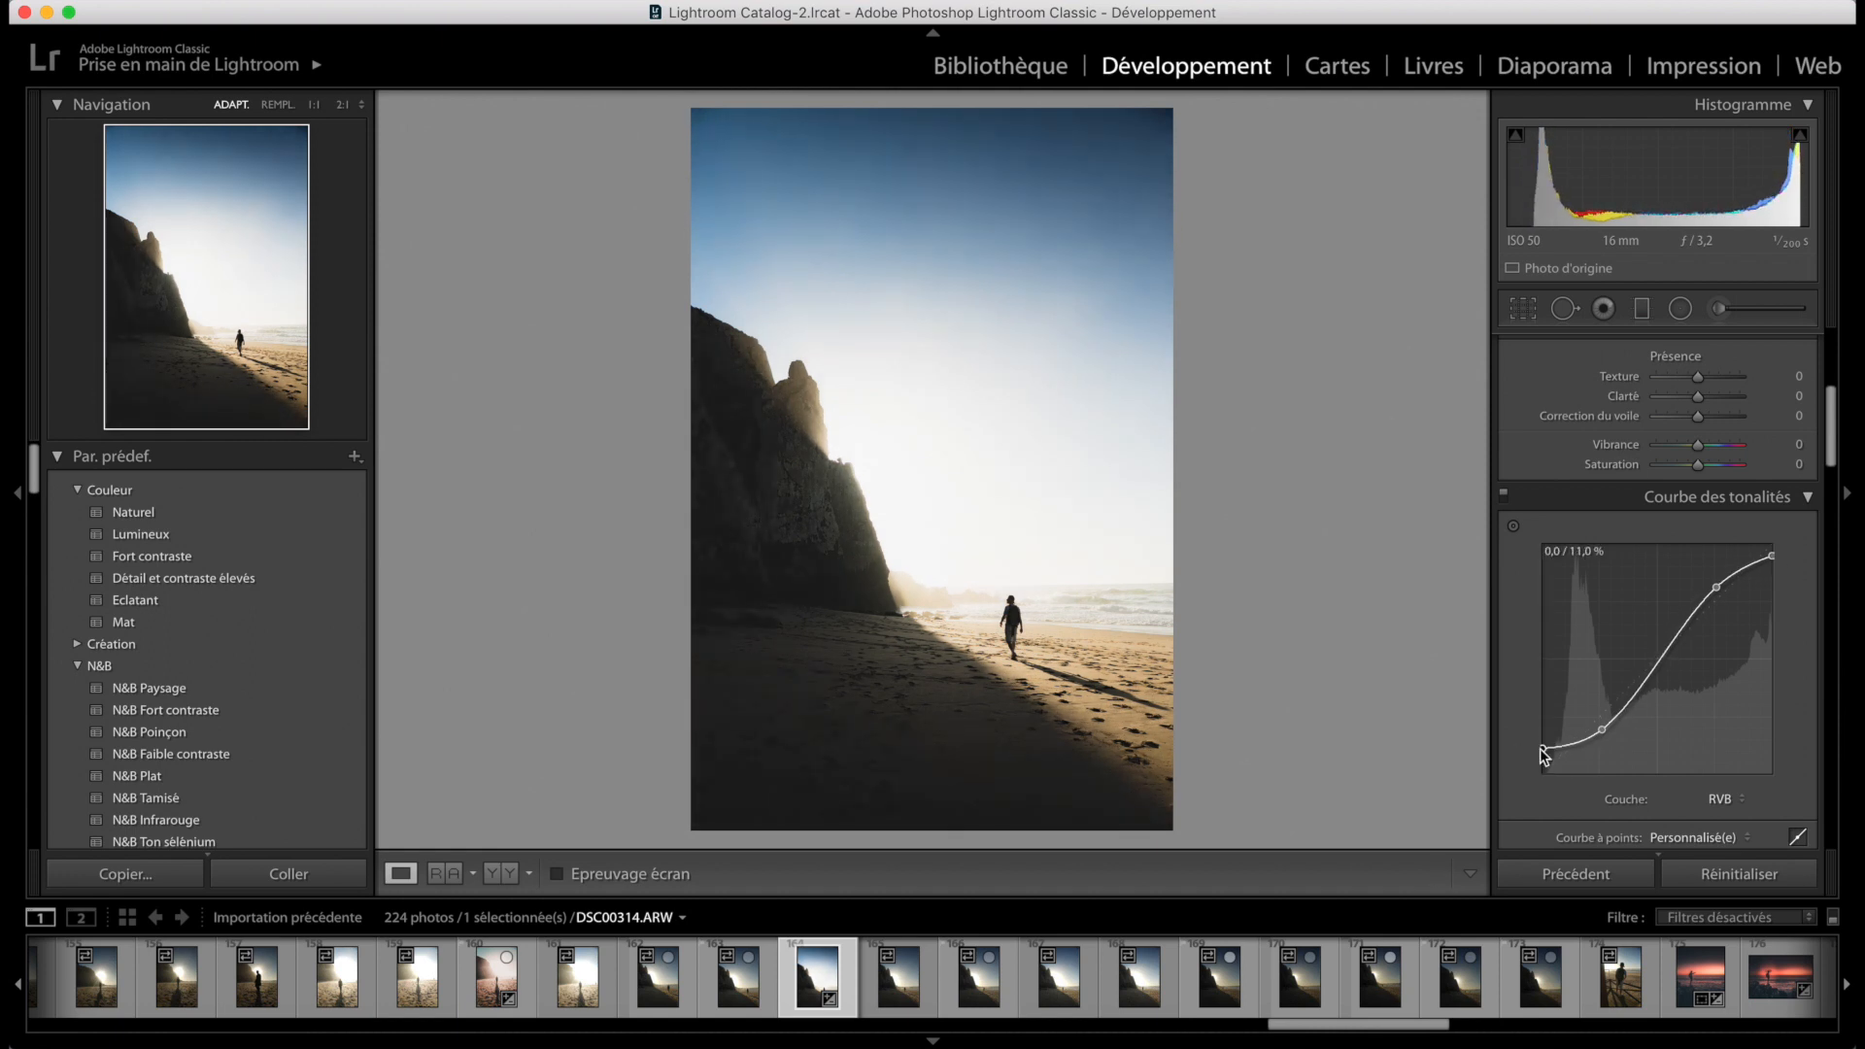
Set the blue hue to -26 and the yellow hue to -53, and lower the overall saturation to about -11.
scroll(1638, 736, down, 5)
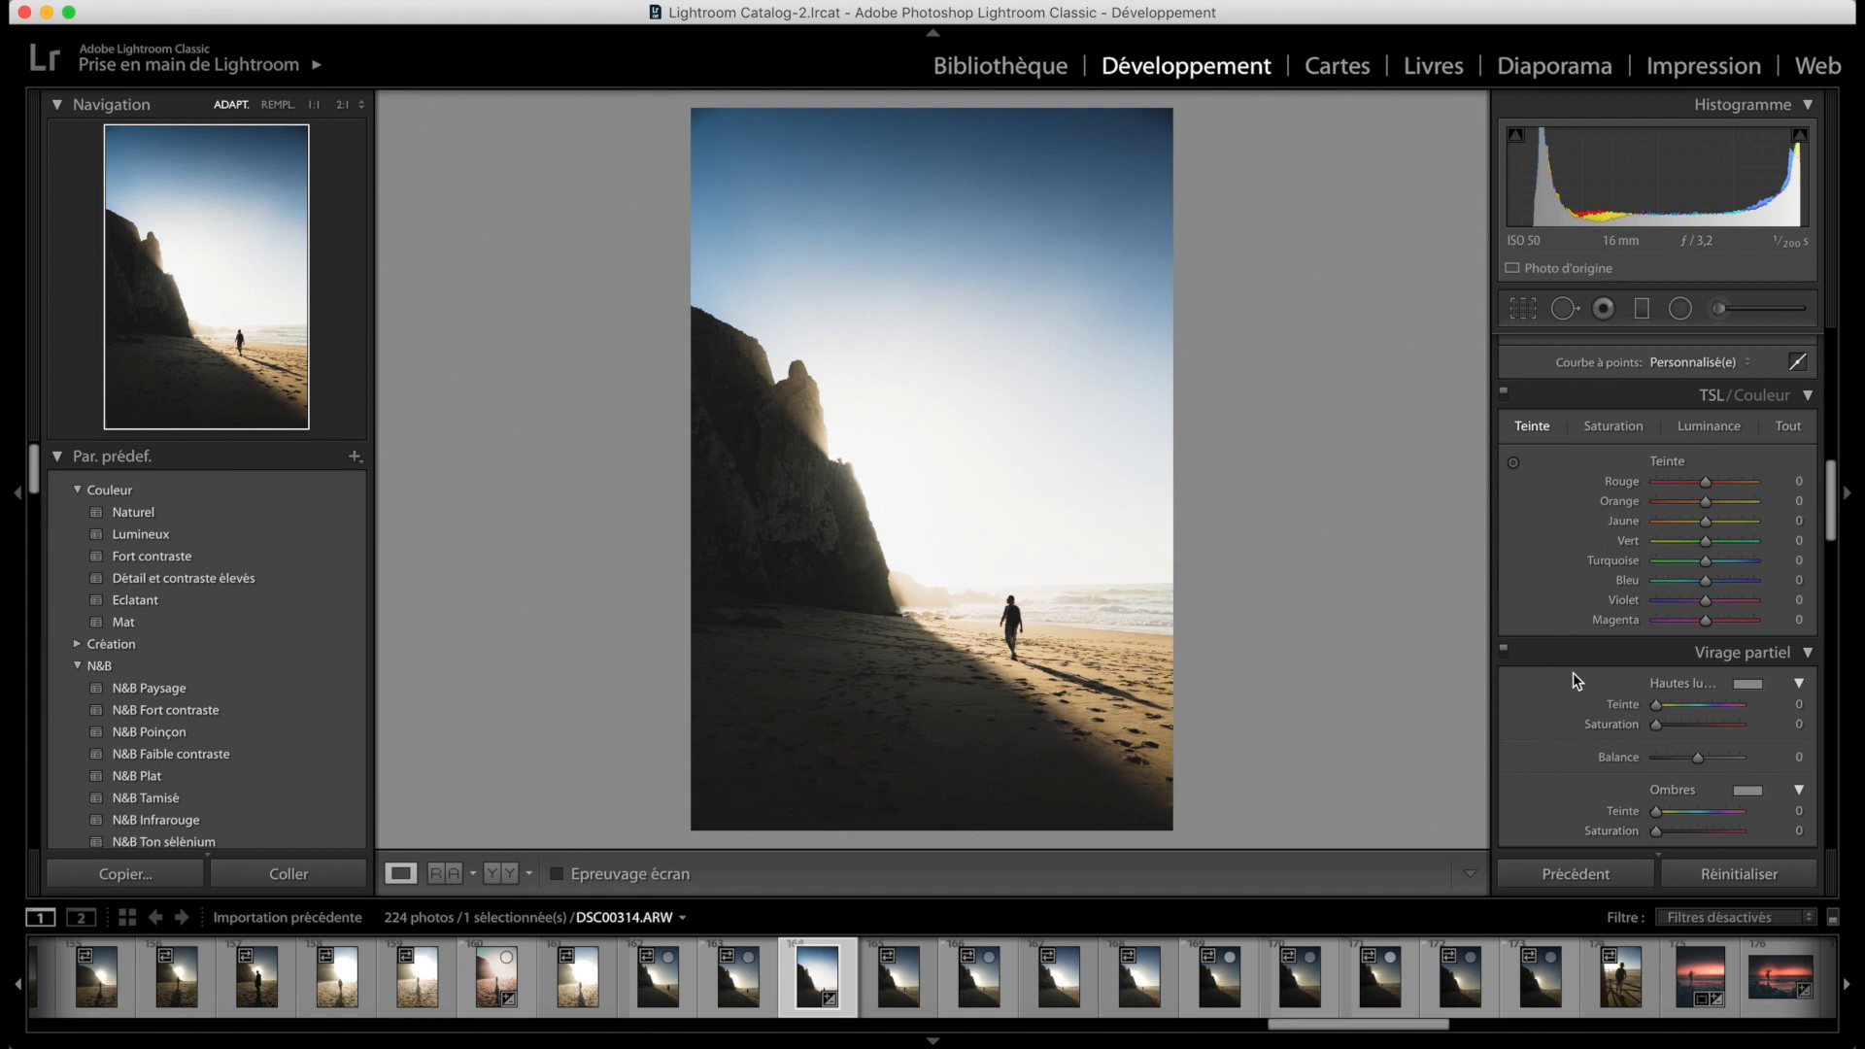
scroll(1699, 715, up, 1)
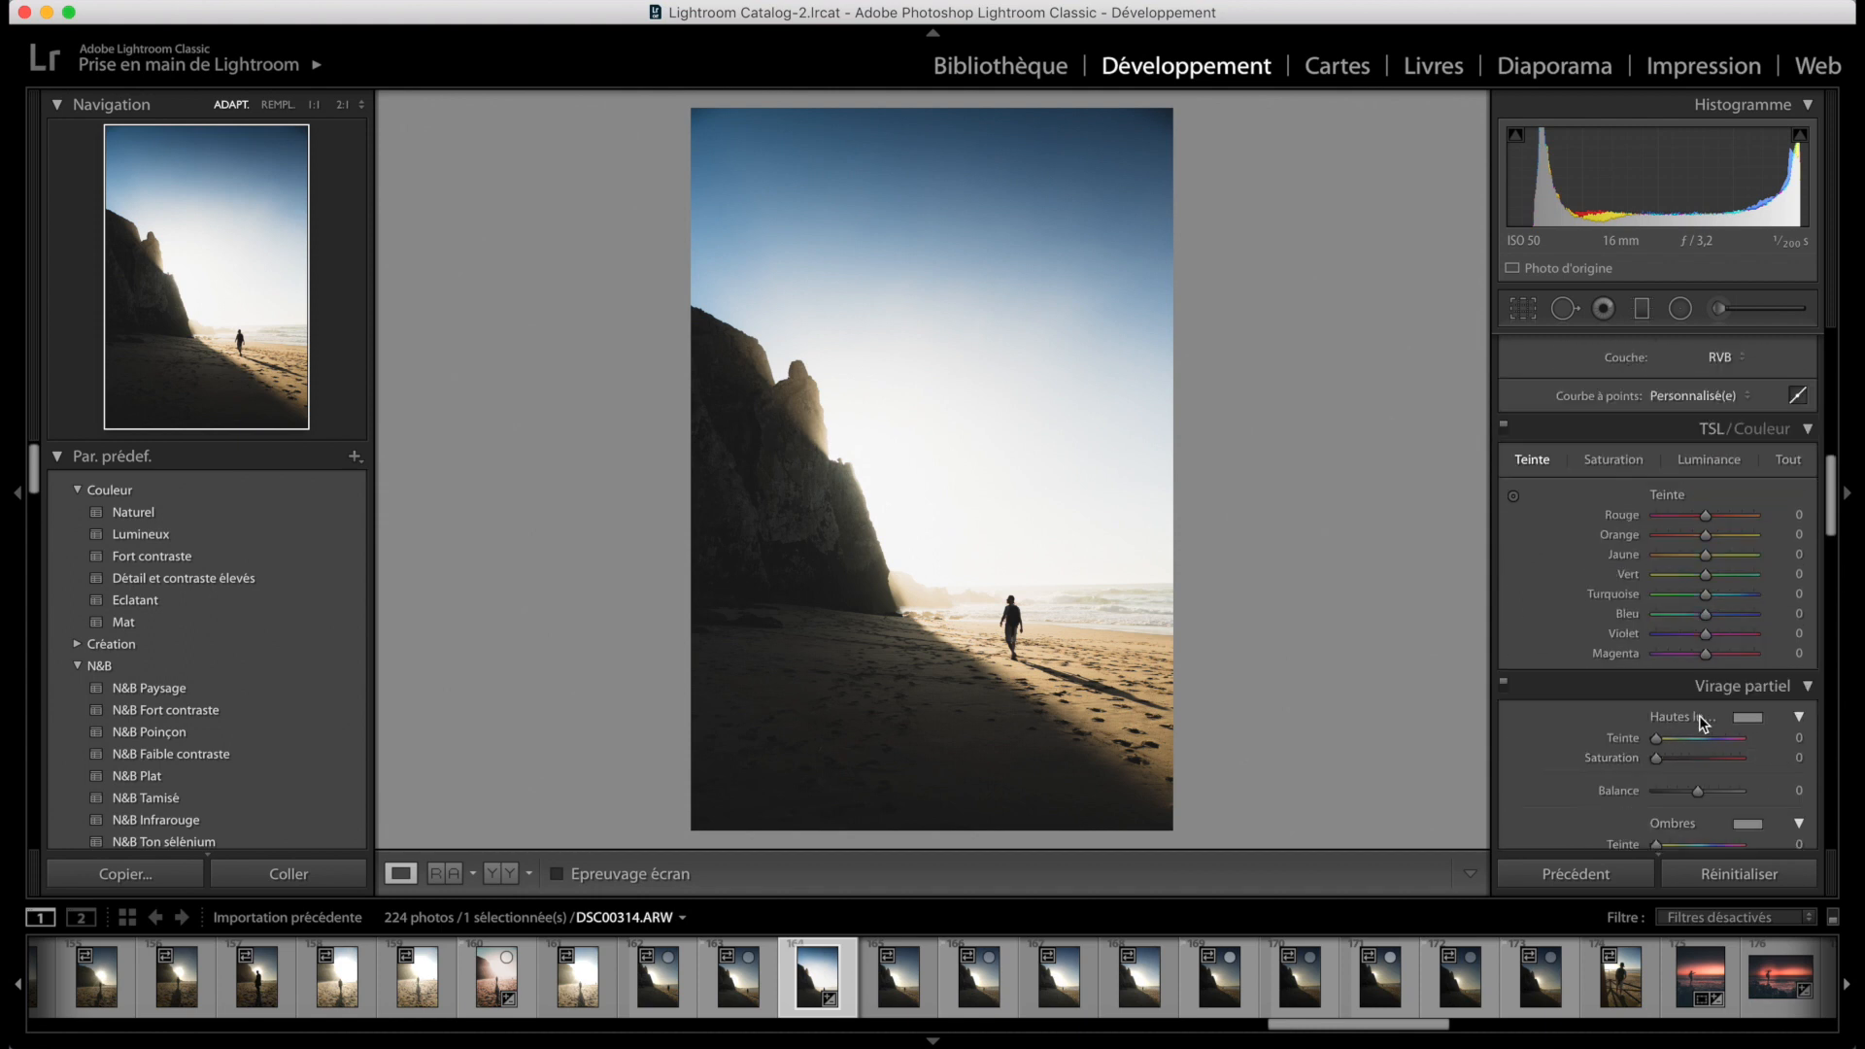
drag(1705, 614, 1685, 558)
scroll(1678, 552, up, 10)
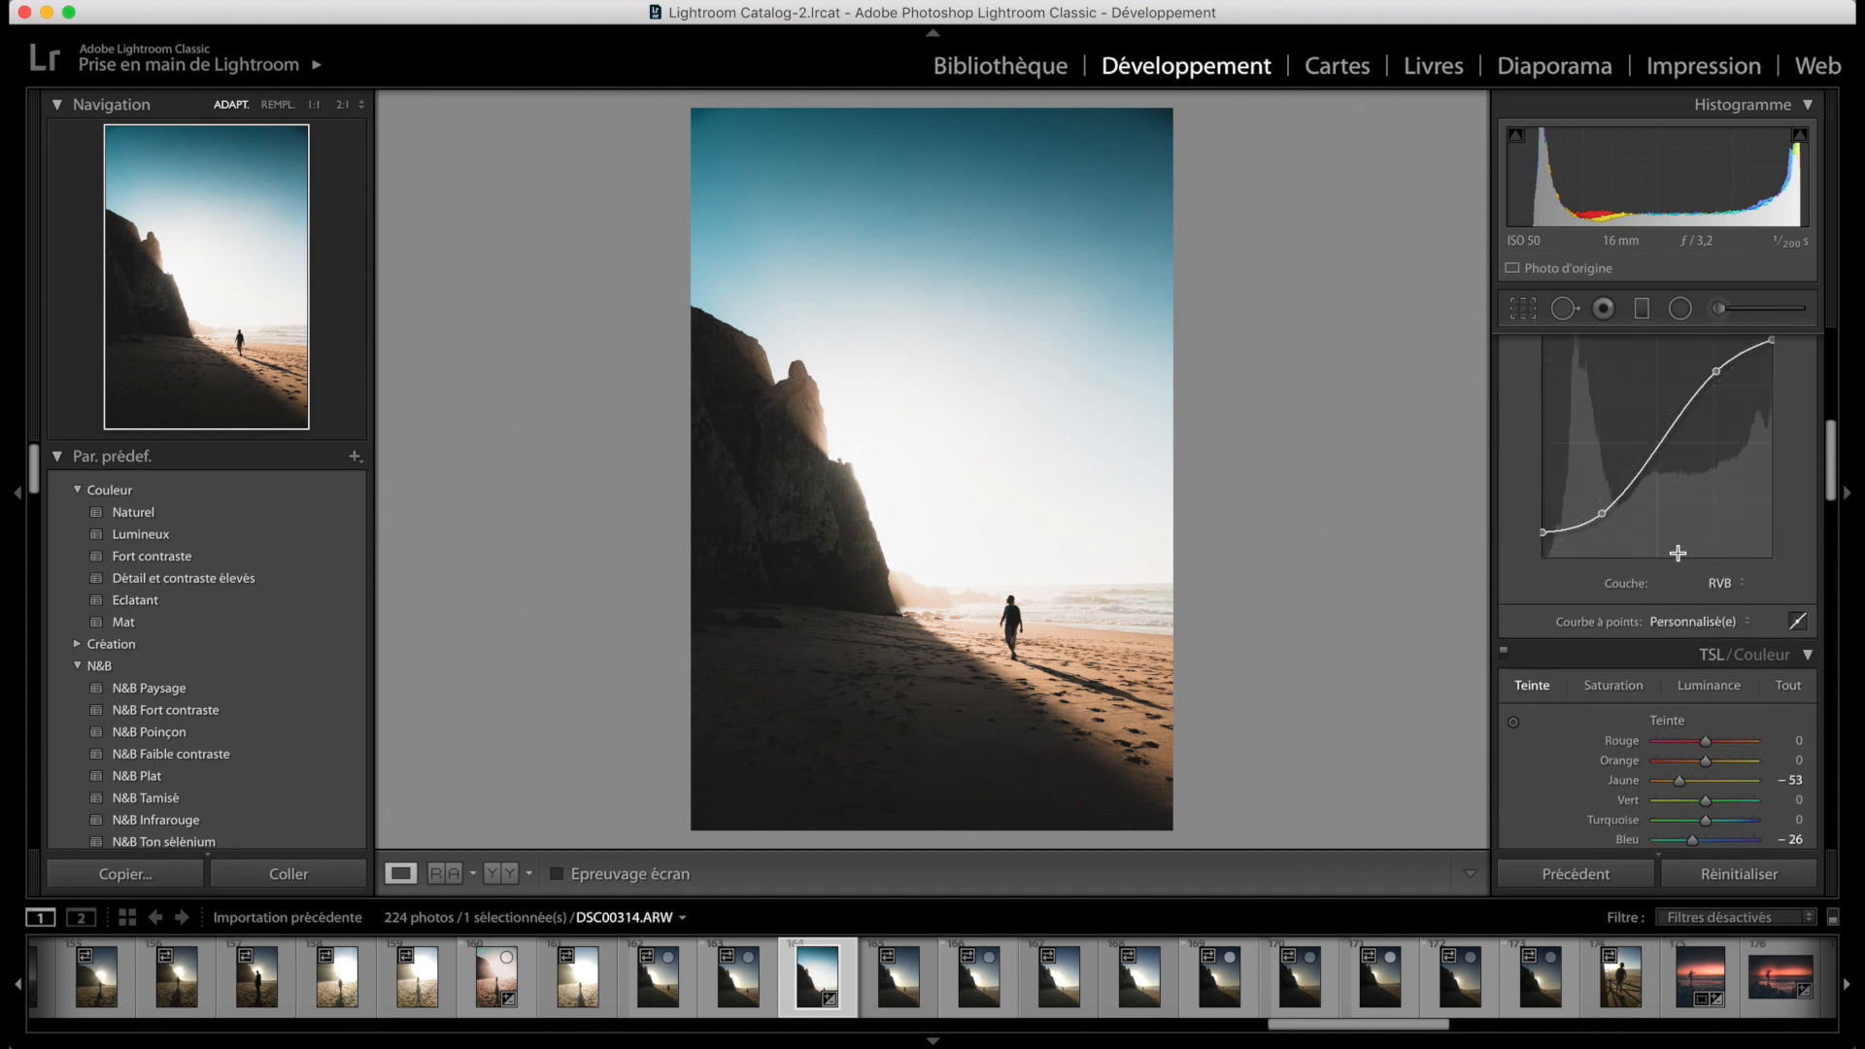
drag(1698, 687, 1691, 686)
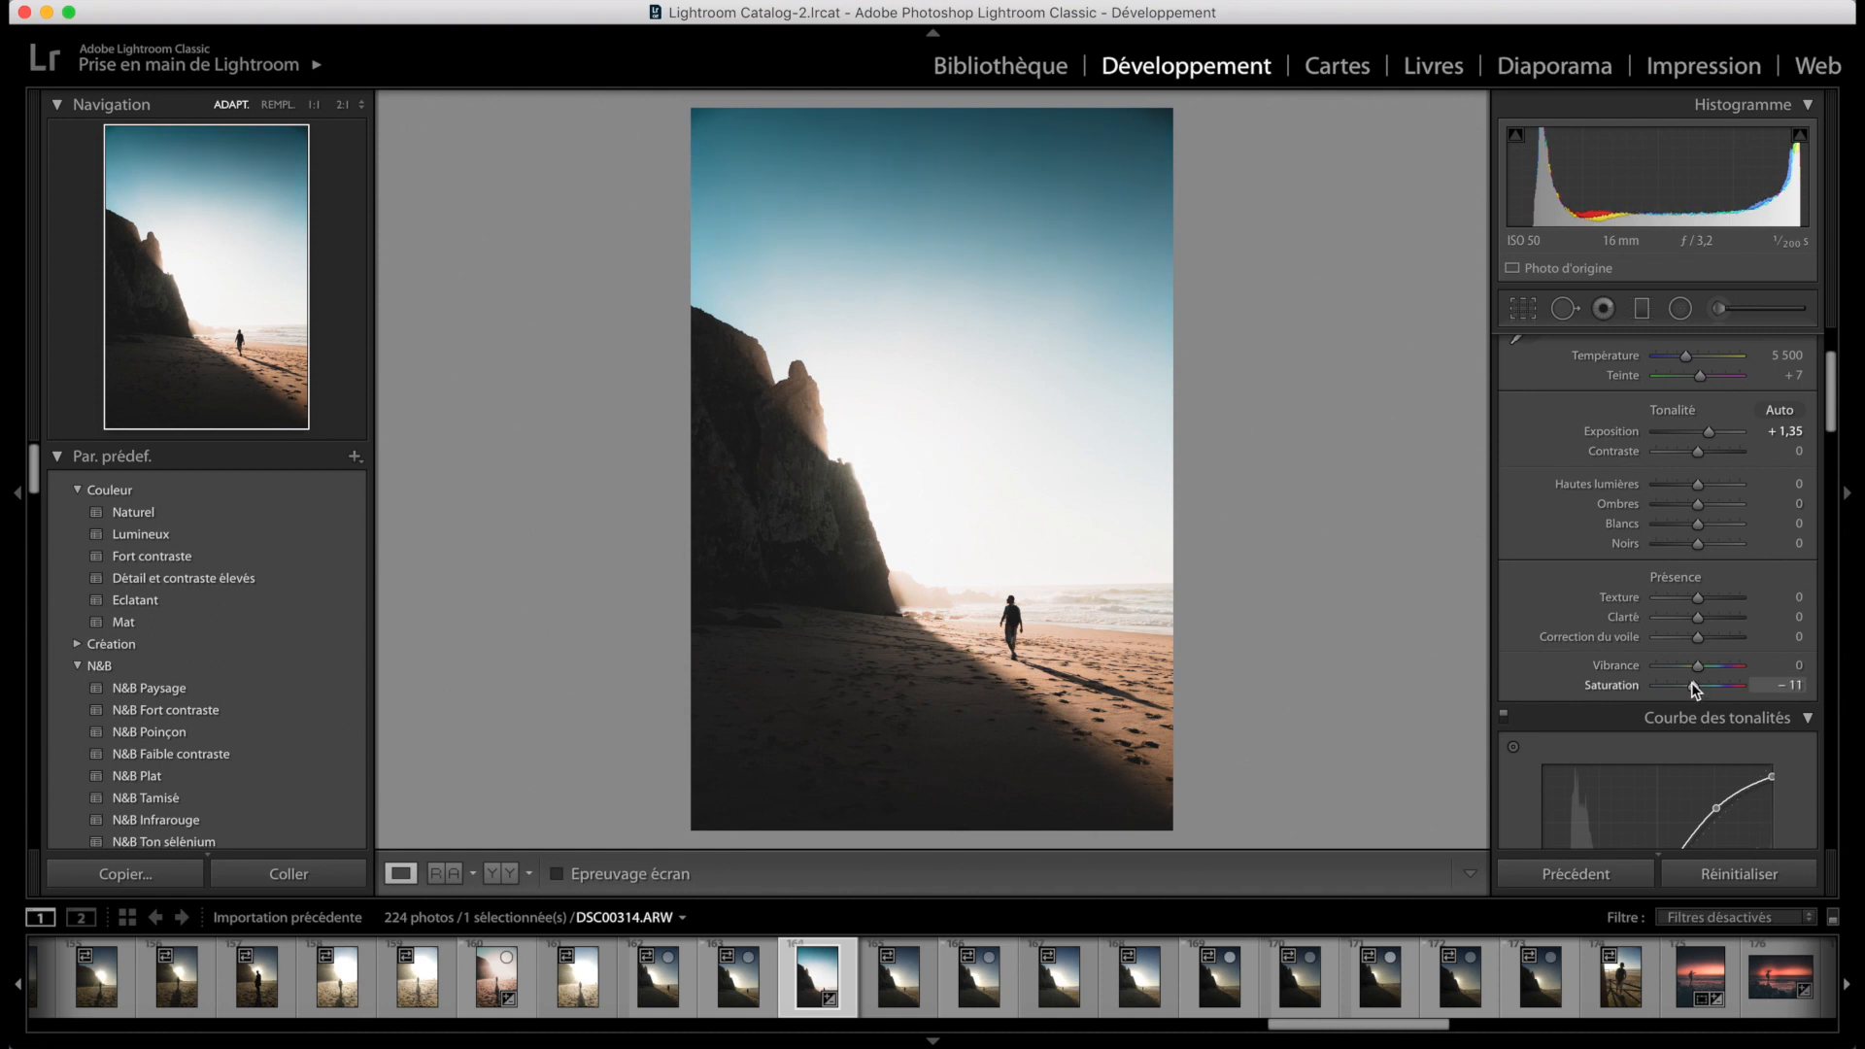
Tint the split-toning highlights orange with hue 32 and saturation 18.
scroll(1692, 682, down, 12)
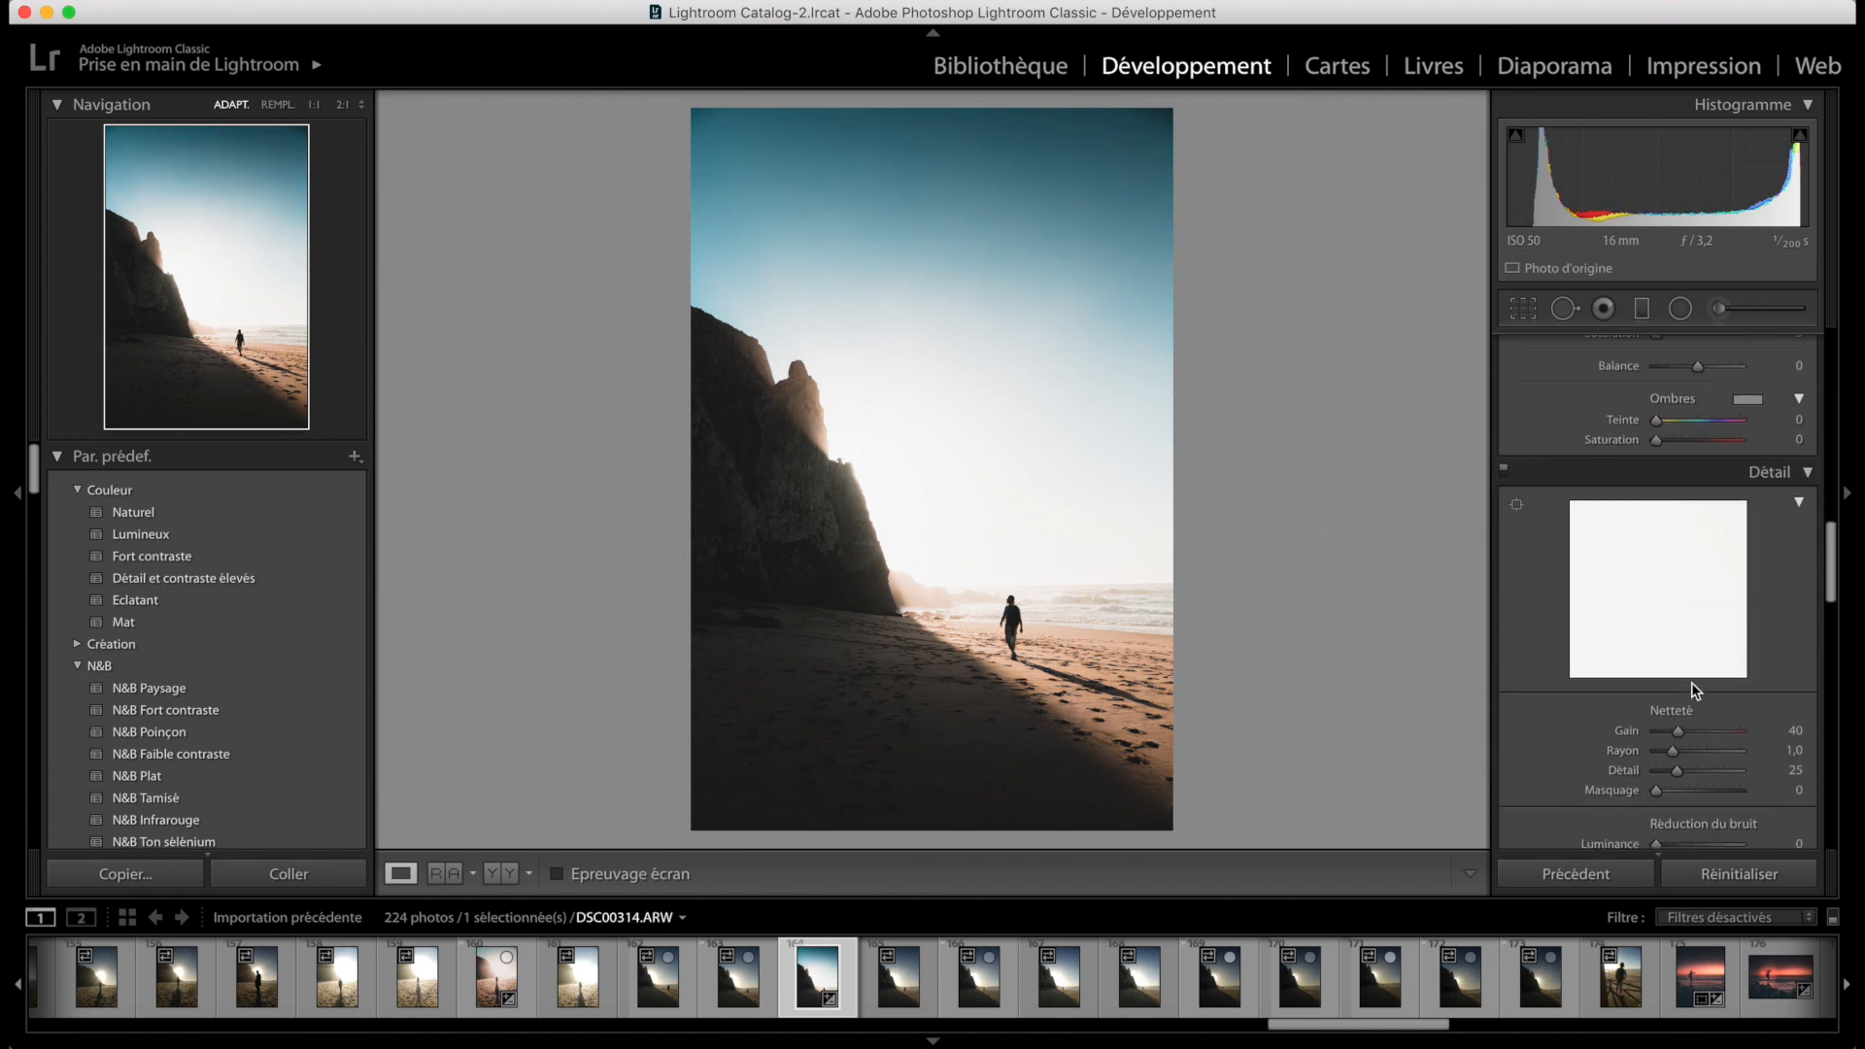
scroll(1692, 684, up, 3)
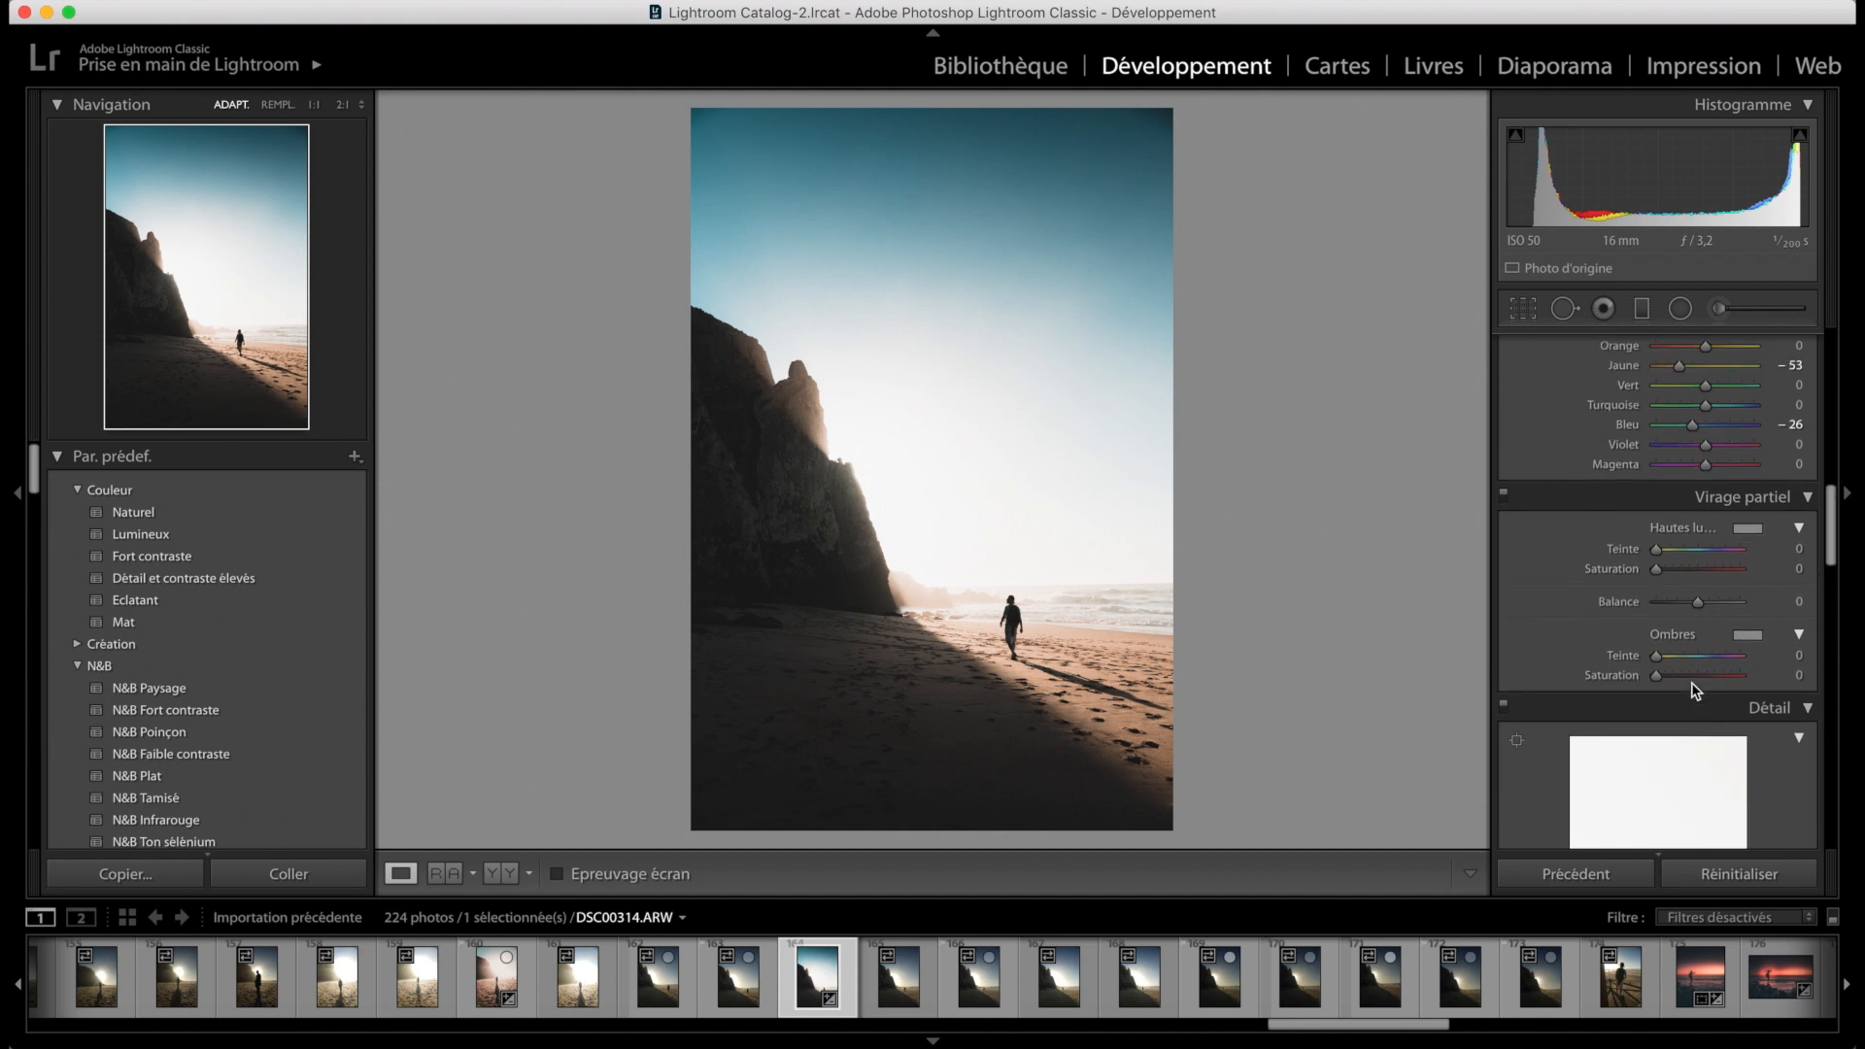
click(1756, 537)
click(1342, 574)
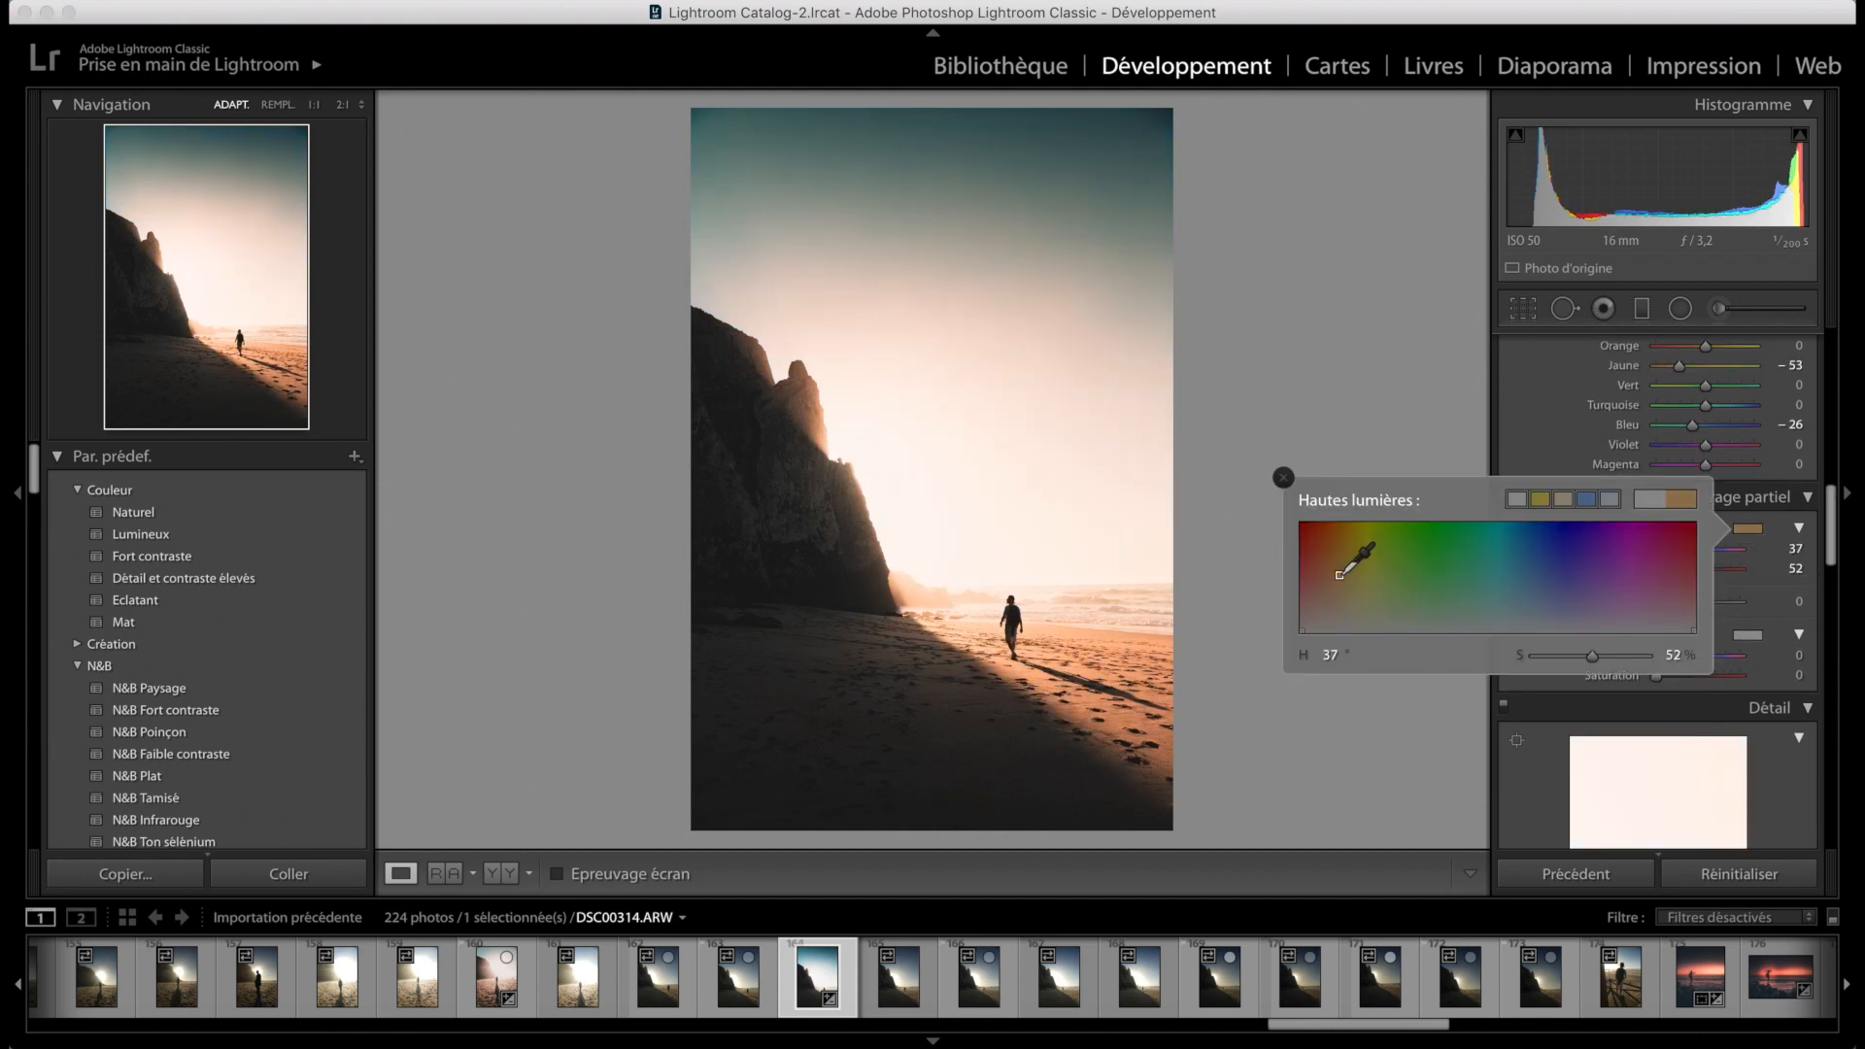
drag(1342, 574, 1335, 571)
drag(1595, 655, 1554, 651)
click(1283, 478)
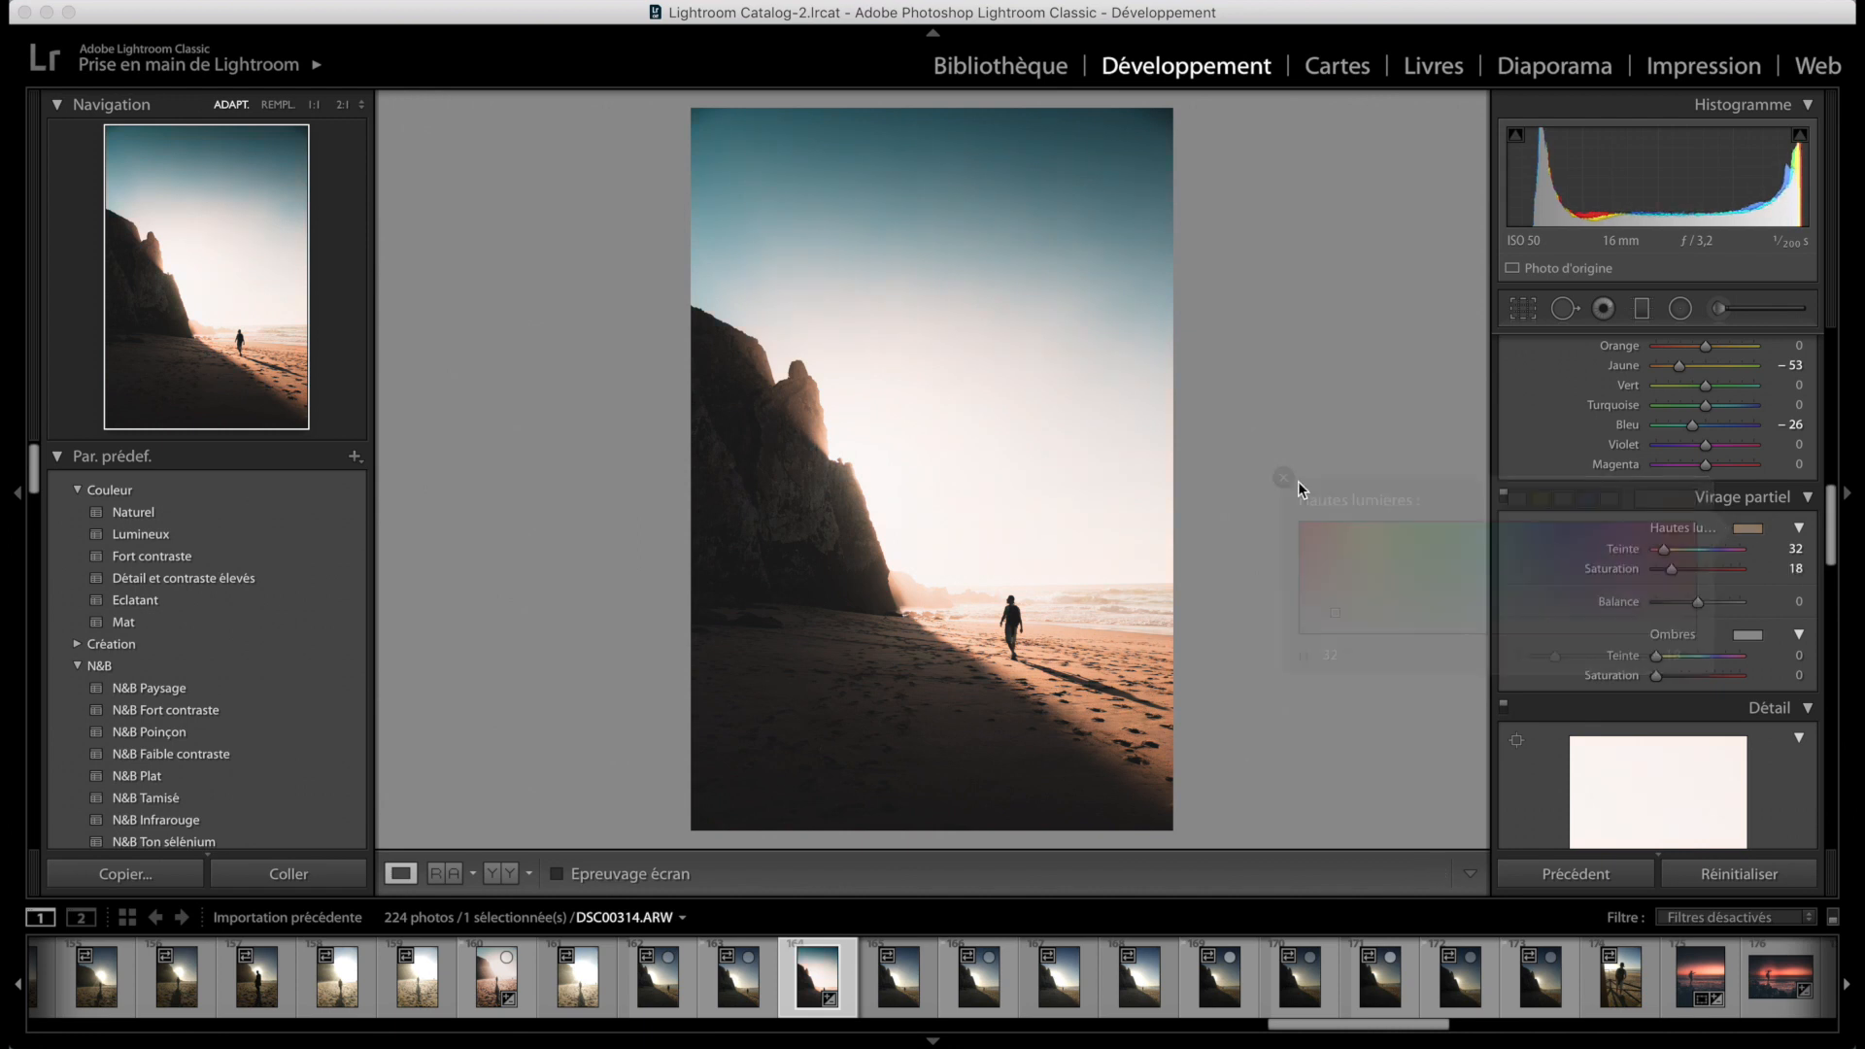
Tint the split-toning shadows blue with hue 211 and saturation 10, and compare the photo before and after editing.
click(1746, 634)
mouse_move(1542, 701)
mouse_down()
mouse_move(1544, 682)
mouse_move(1546, 764)
mouse_up()
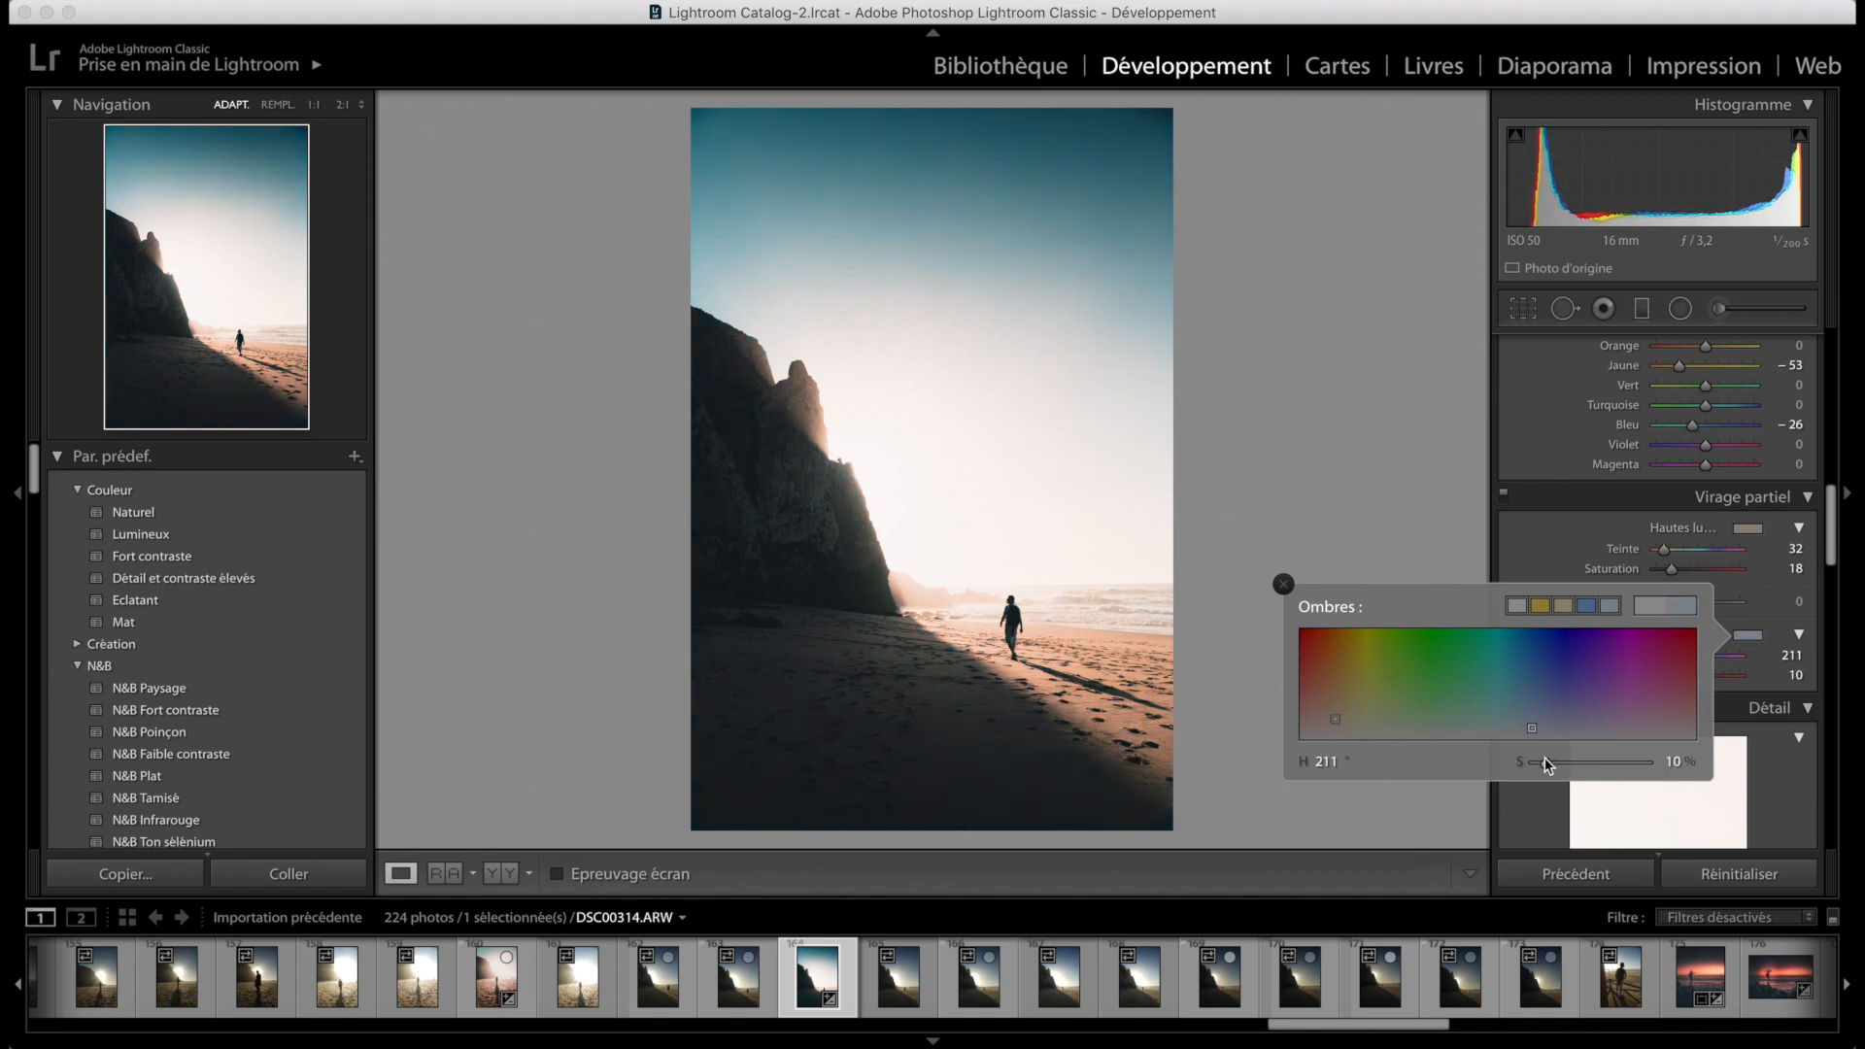
click(1284, 585)
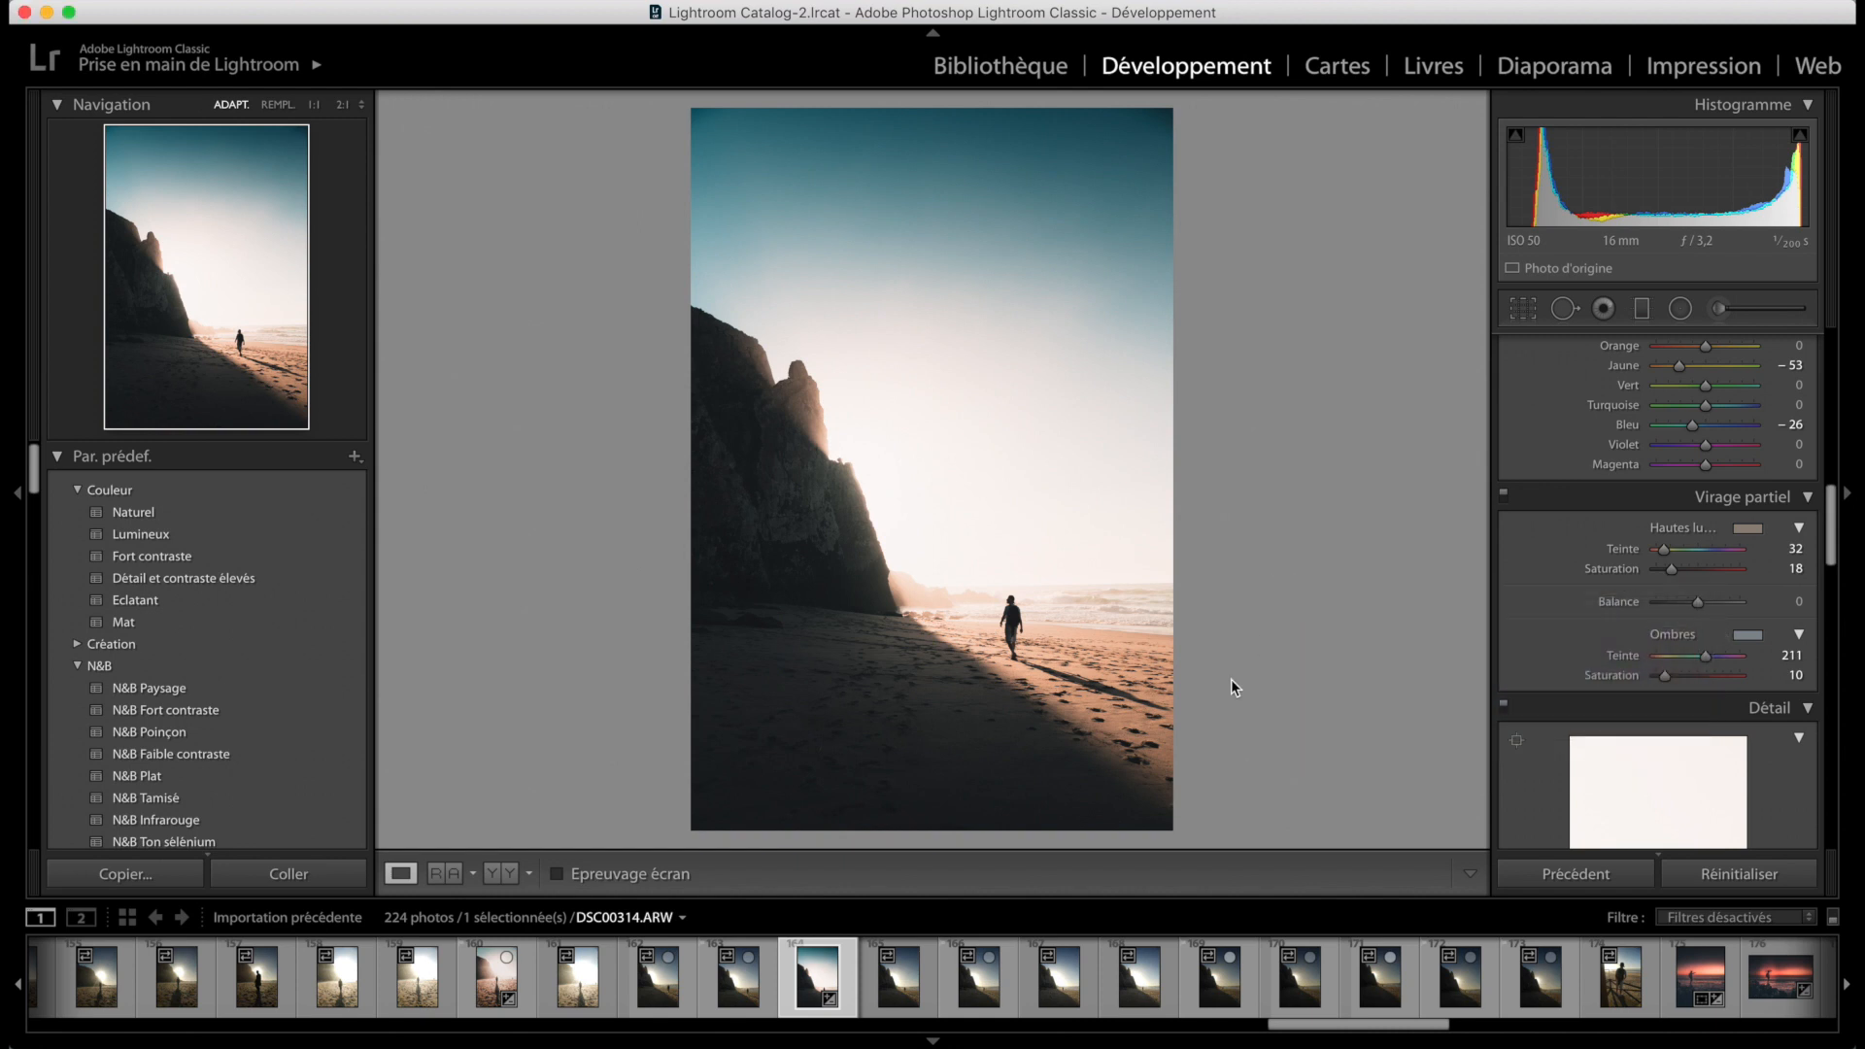
click(493, 872)
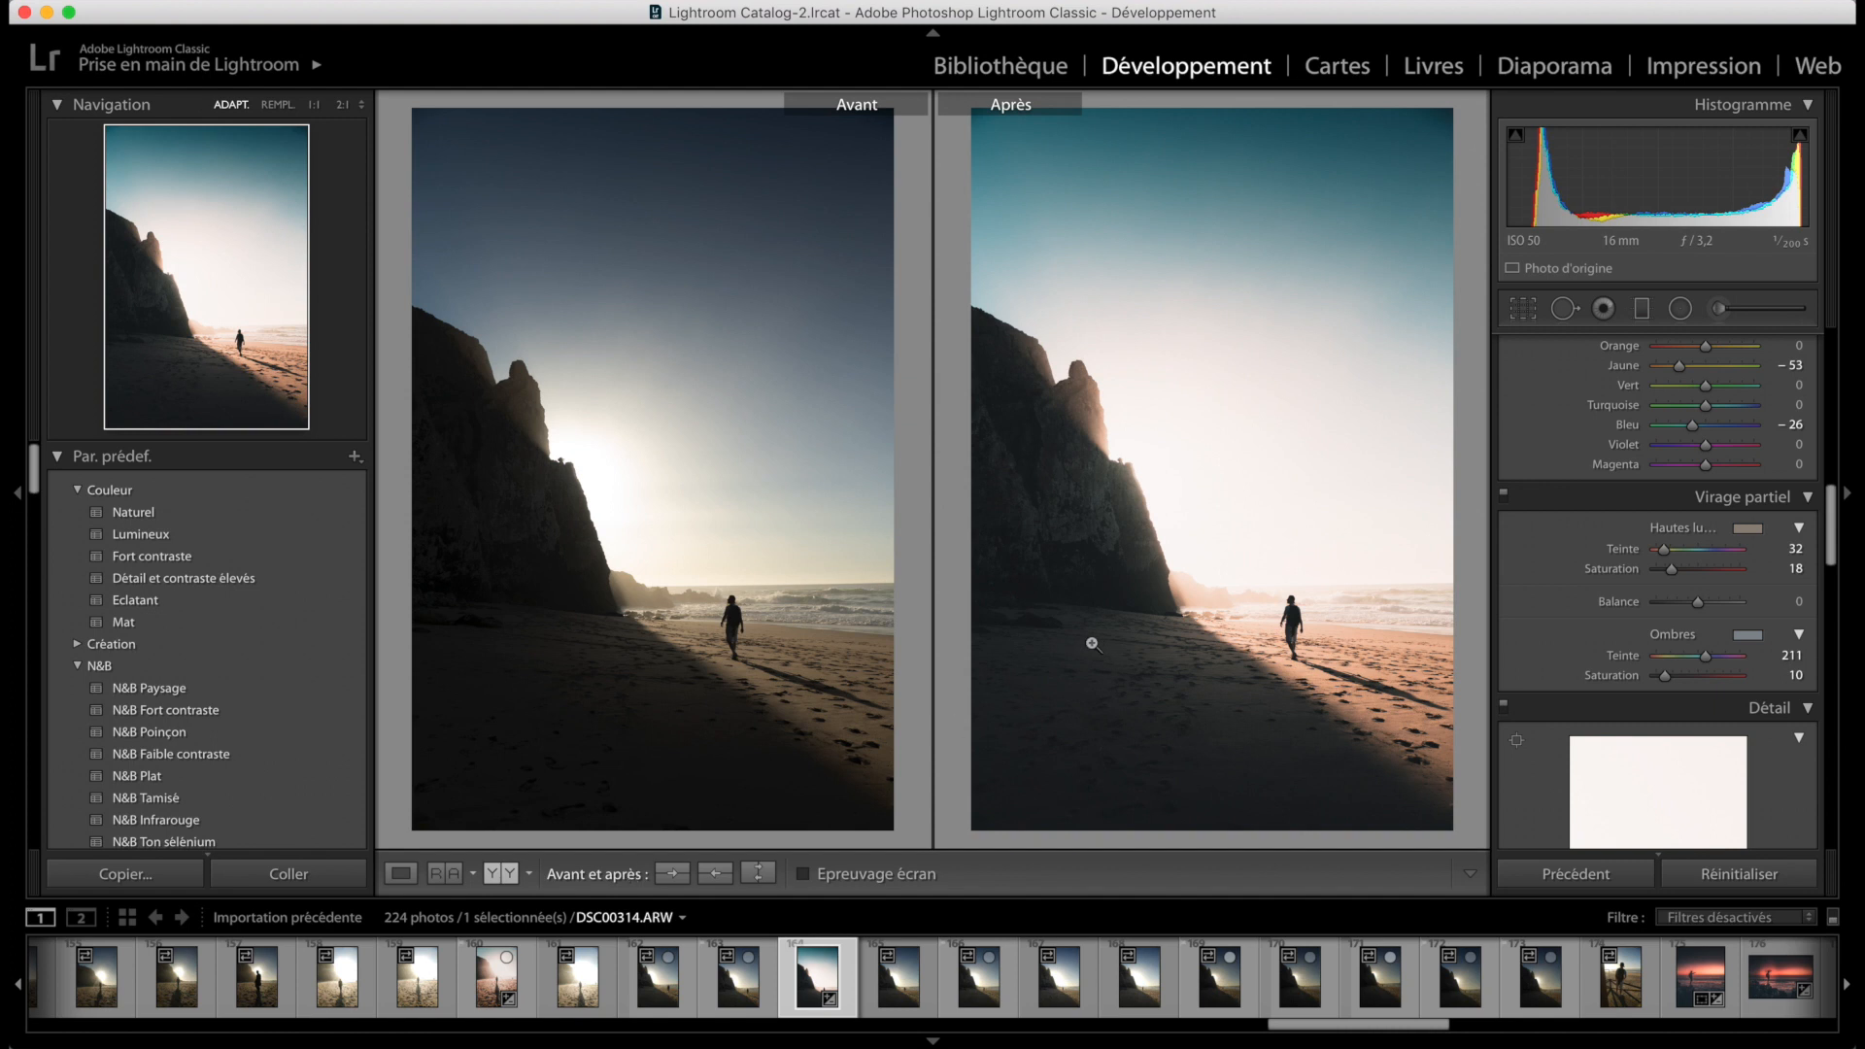
click(403, 873)
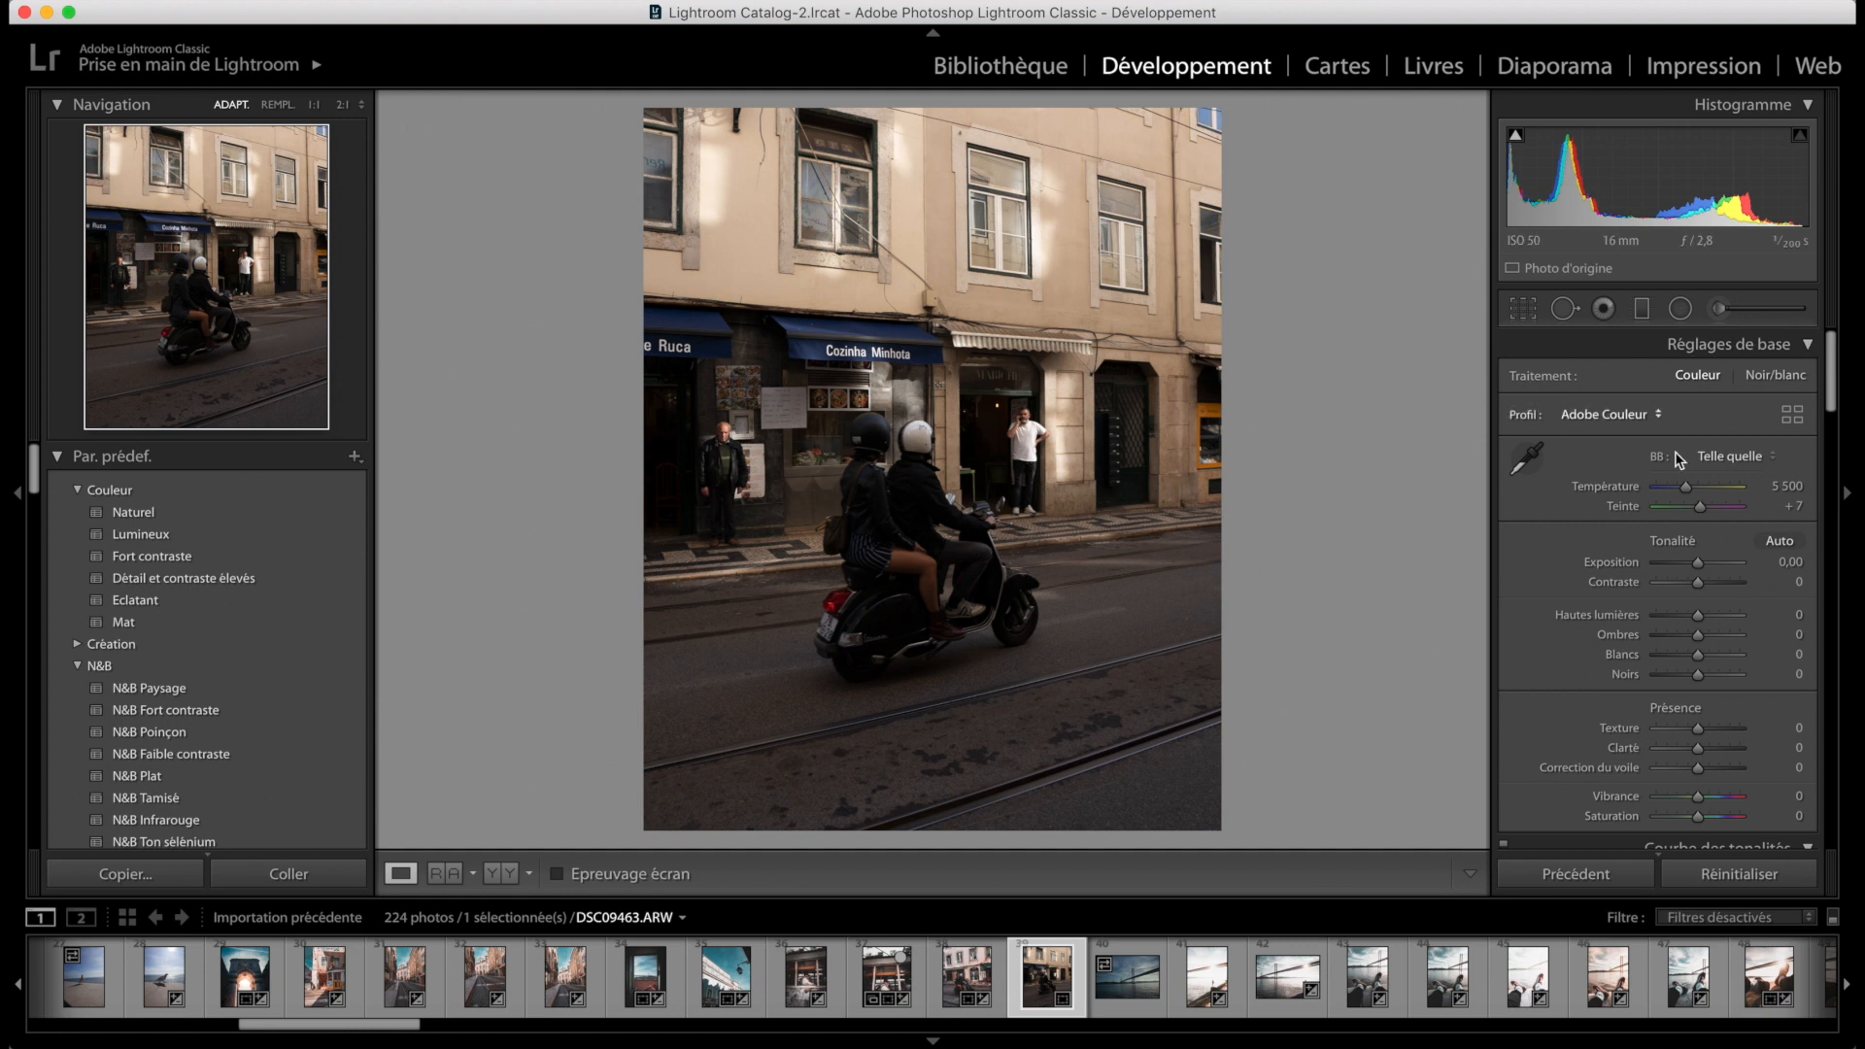
On the scooter photo DSC09463.ARW, set exposure to +1.10, highlights to -66 and shadows to +50.
drag(1699, 564, 1665, 614)
click(1720, 636)
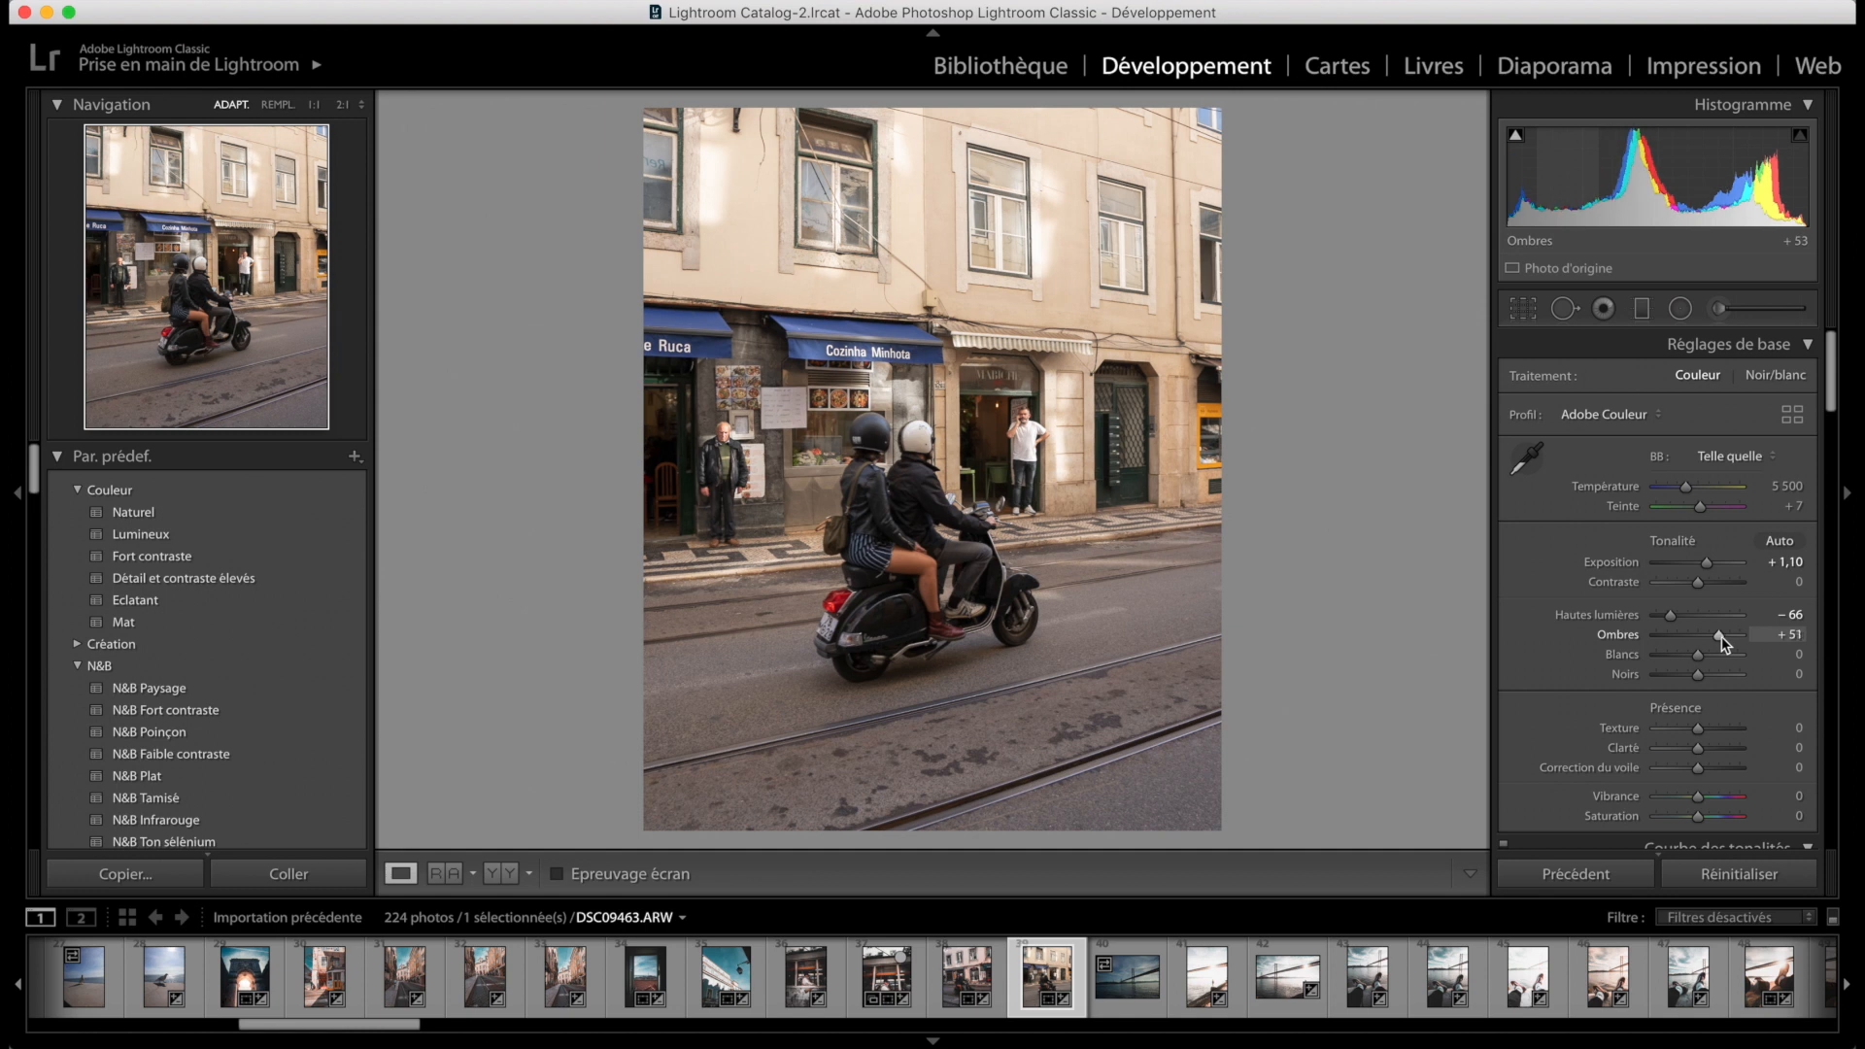
Shape the scooter photo's RGB tone curve into an S, lowering the white endpoint and raising the black endpoint to about 13.7%.
scroll(1698, 684, down, 10)
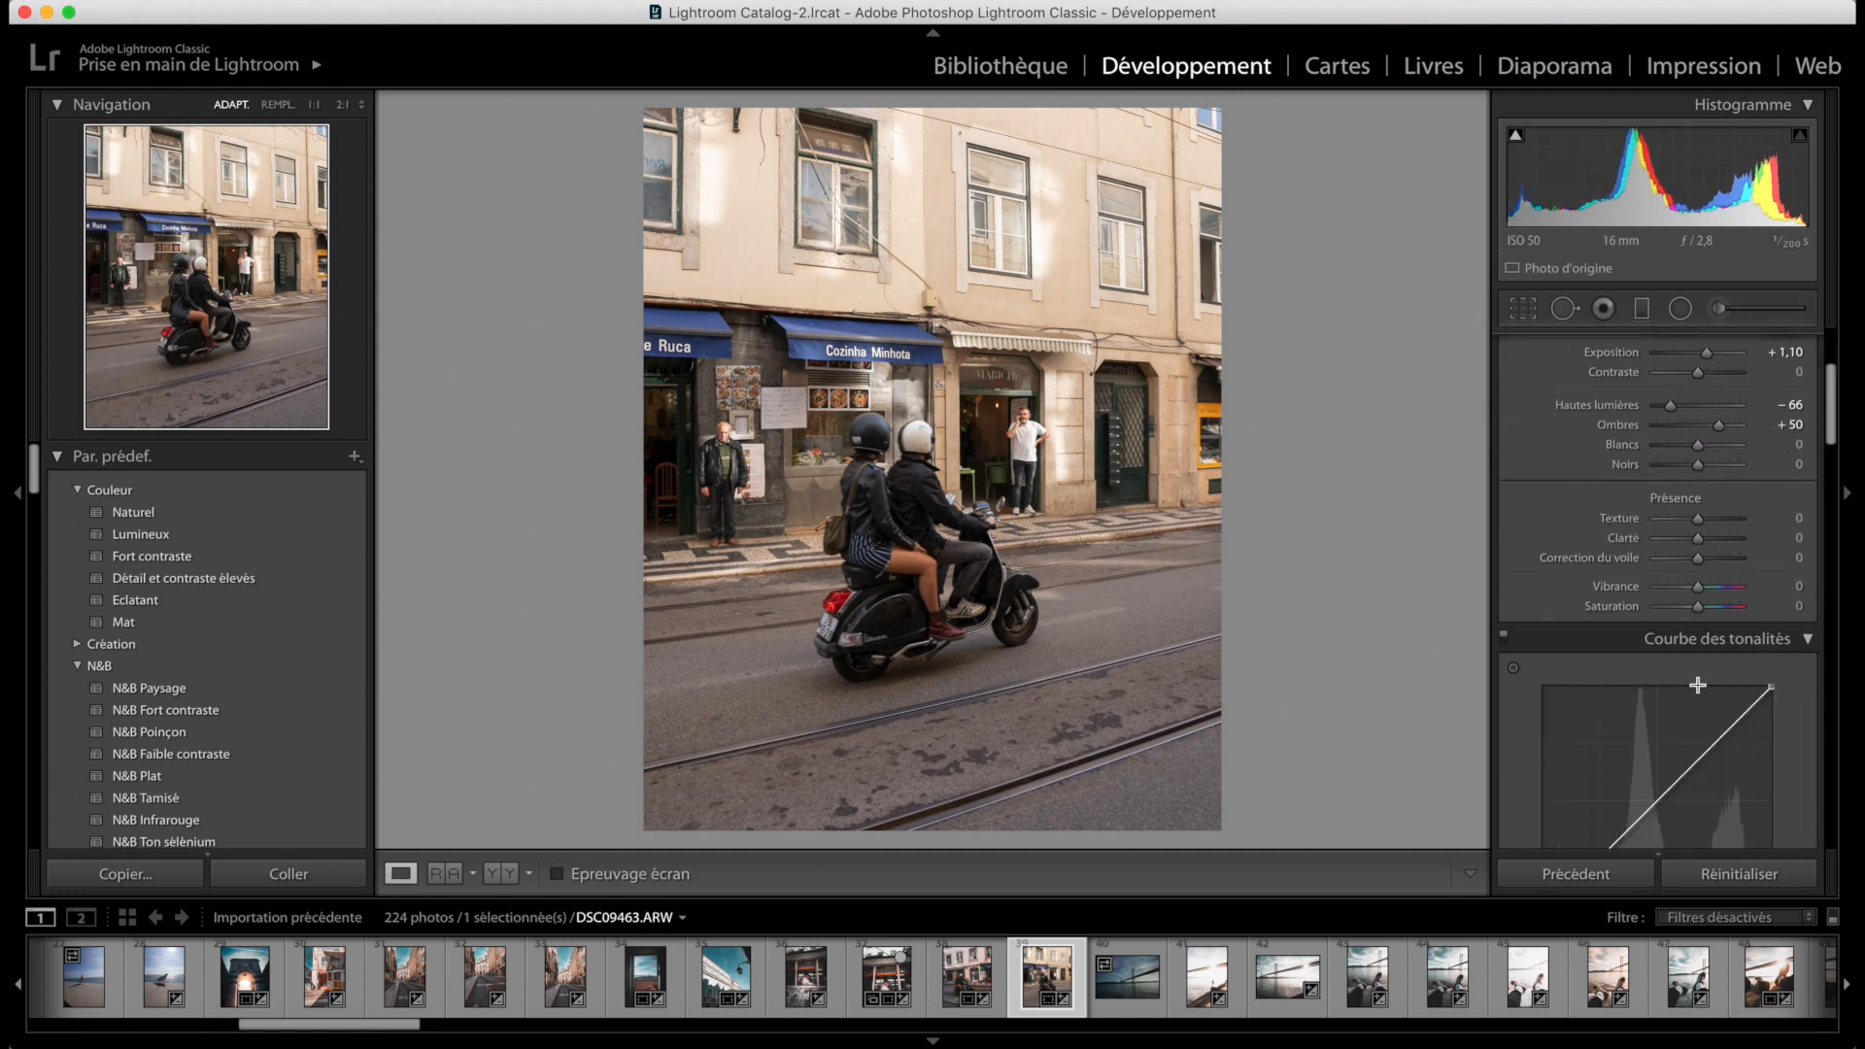
scroll(1698, 685, down, 3)
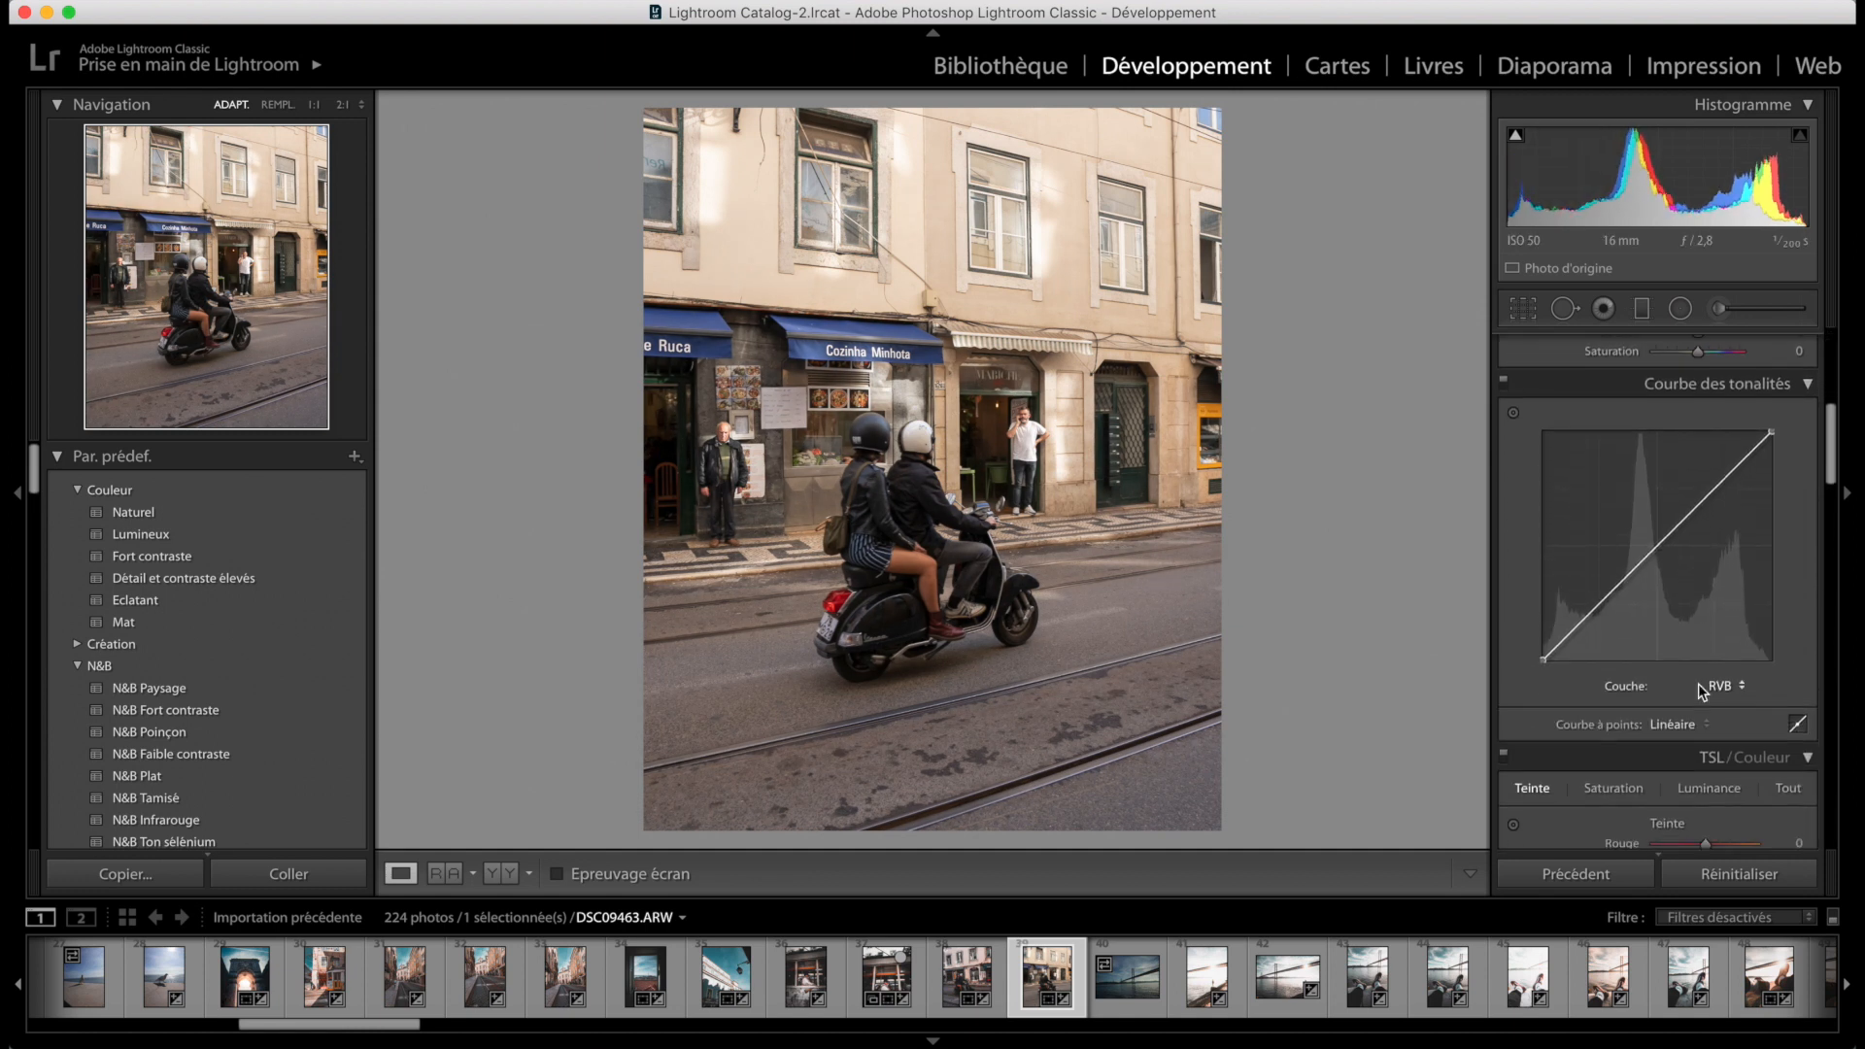
drag(1602, 602, 1597, 618)
click(1715, 493)
drag(1716, 493, 1773, 449)
drag(1542, 659, 1519, 629)
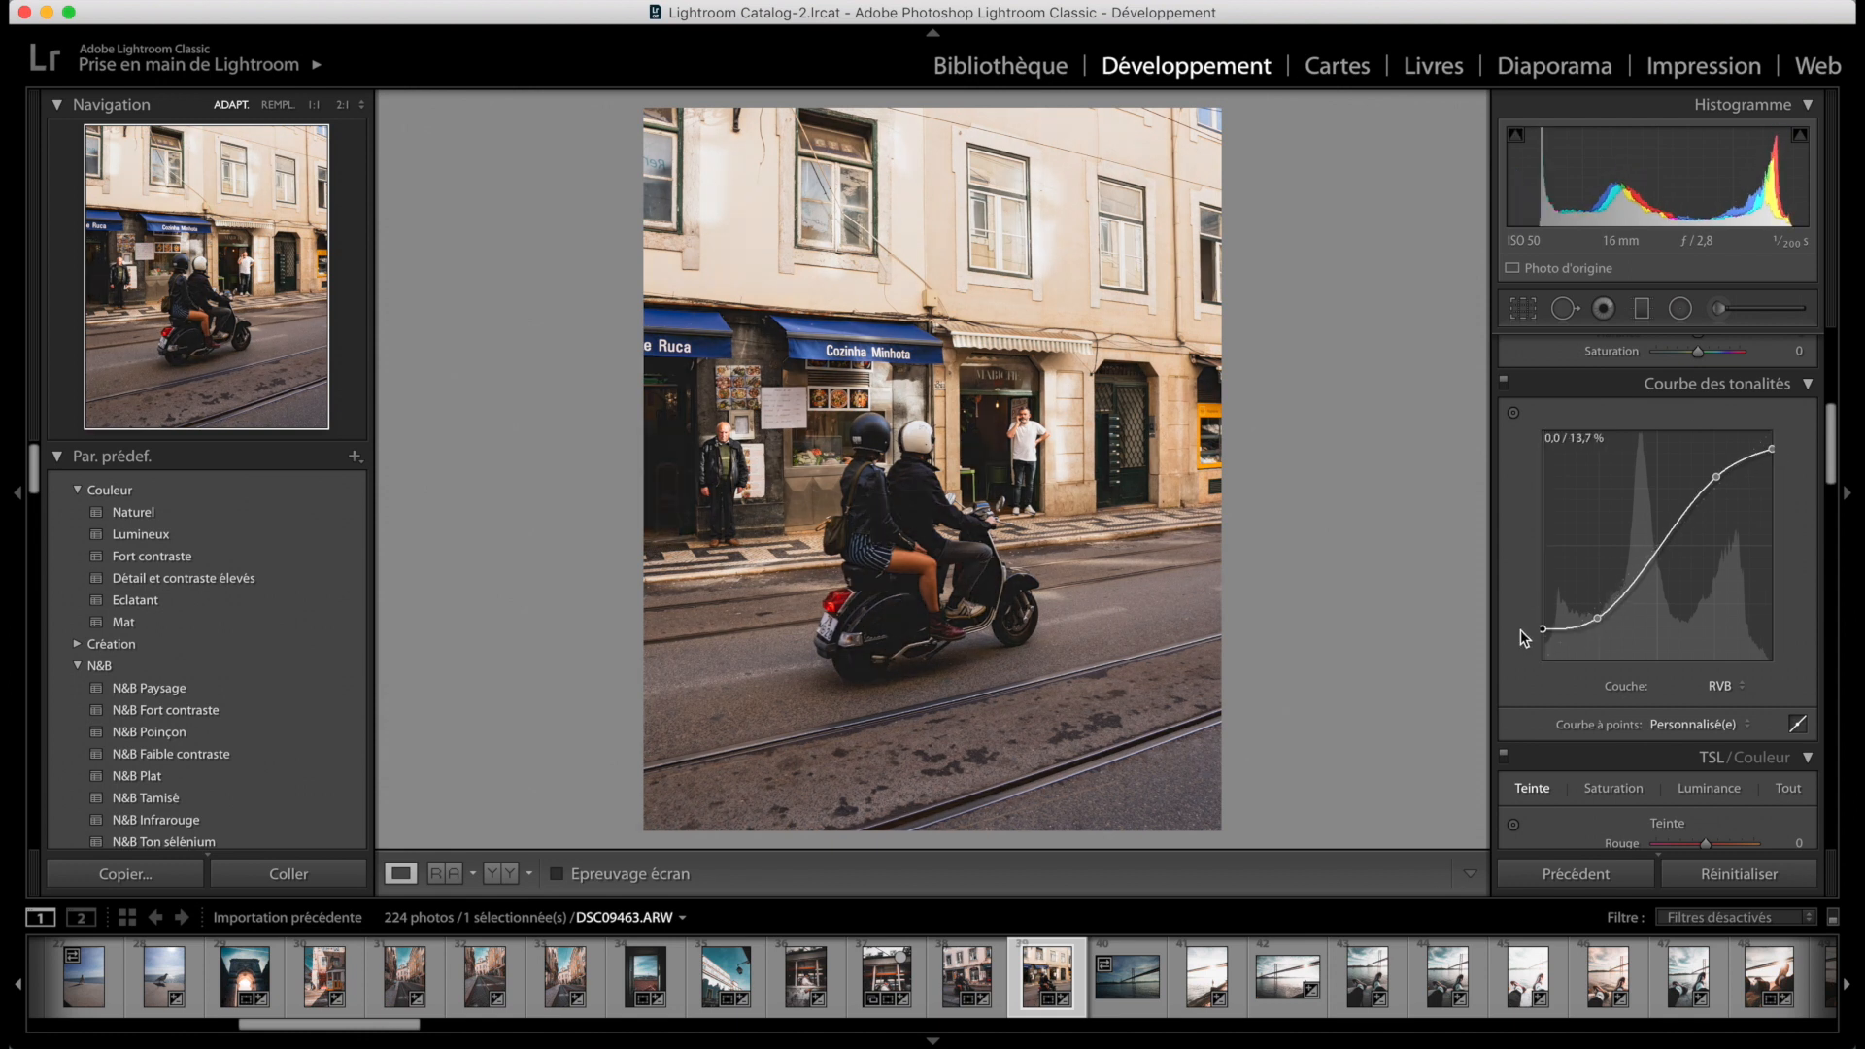
Raise the shadows to +73 and reduce the highlights to about -96.
scroll(1611, 632, up, 6)
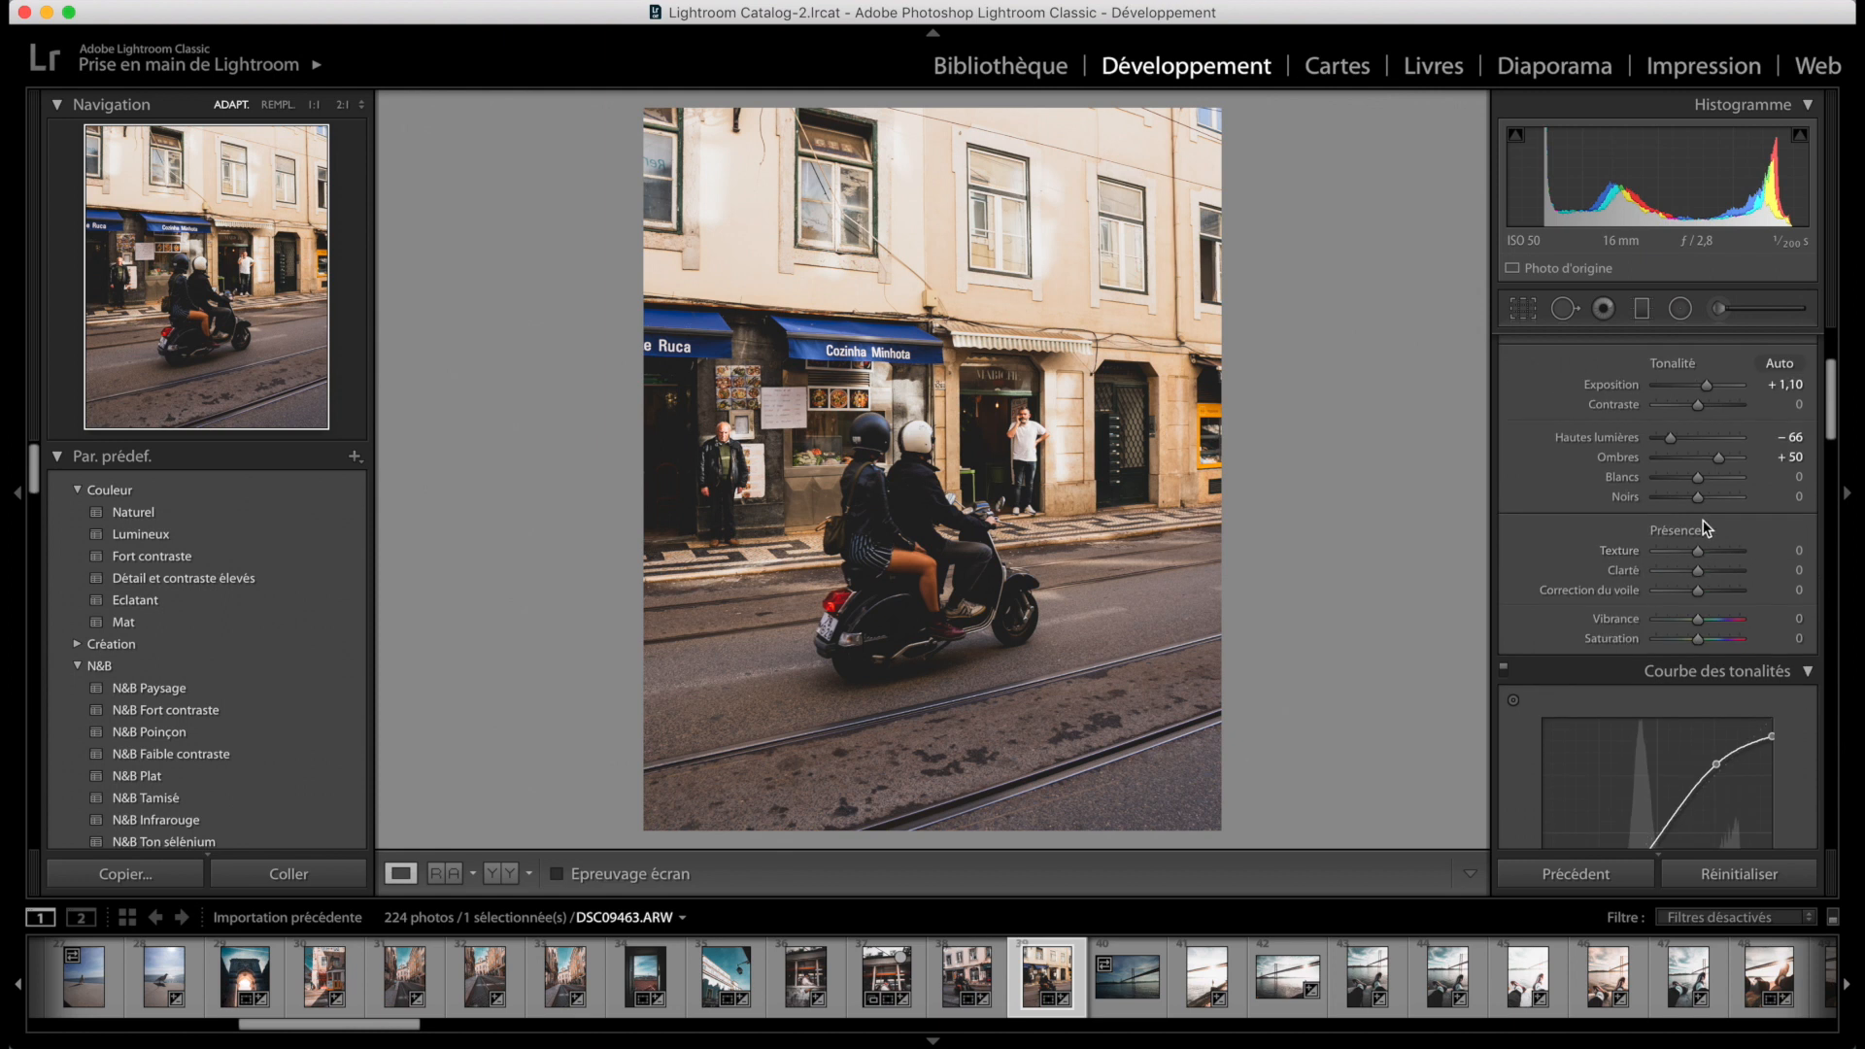
drag(1717, 457, 1729, 462)
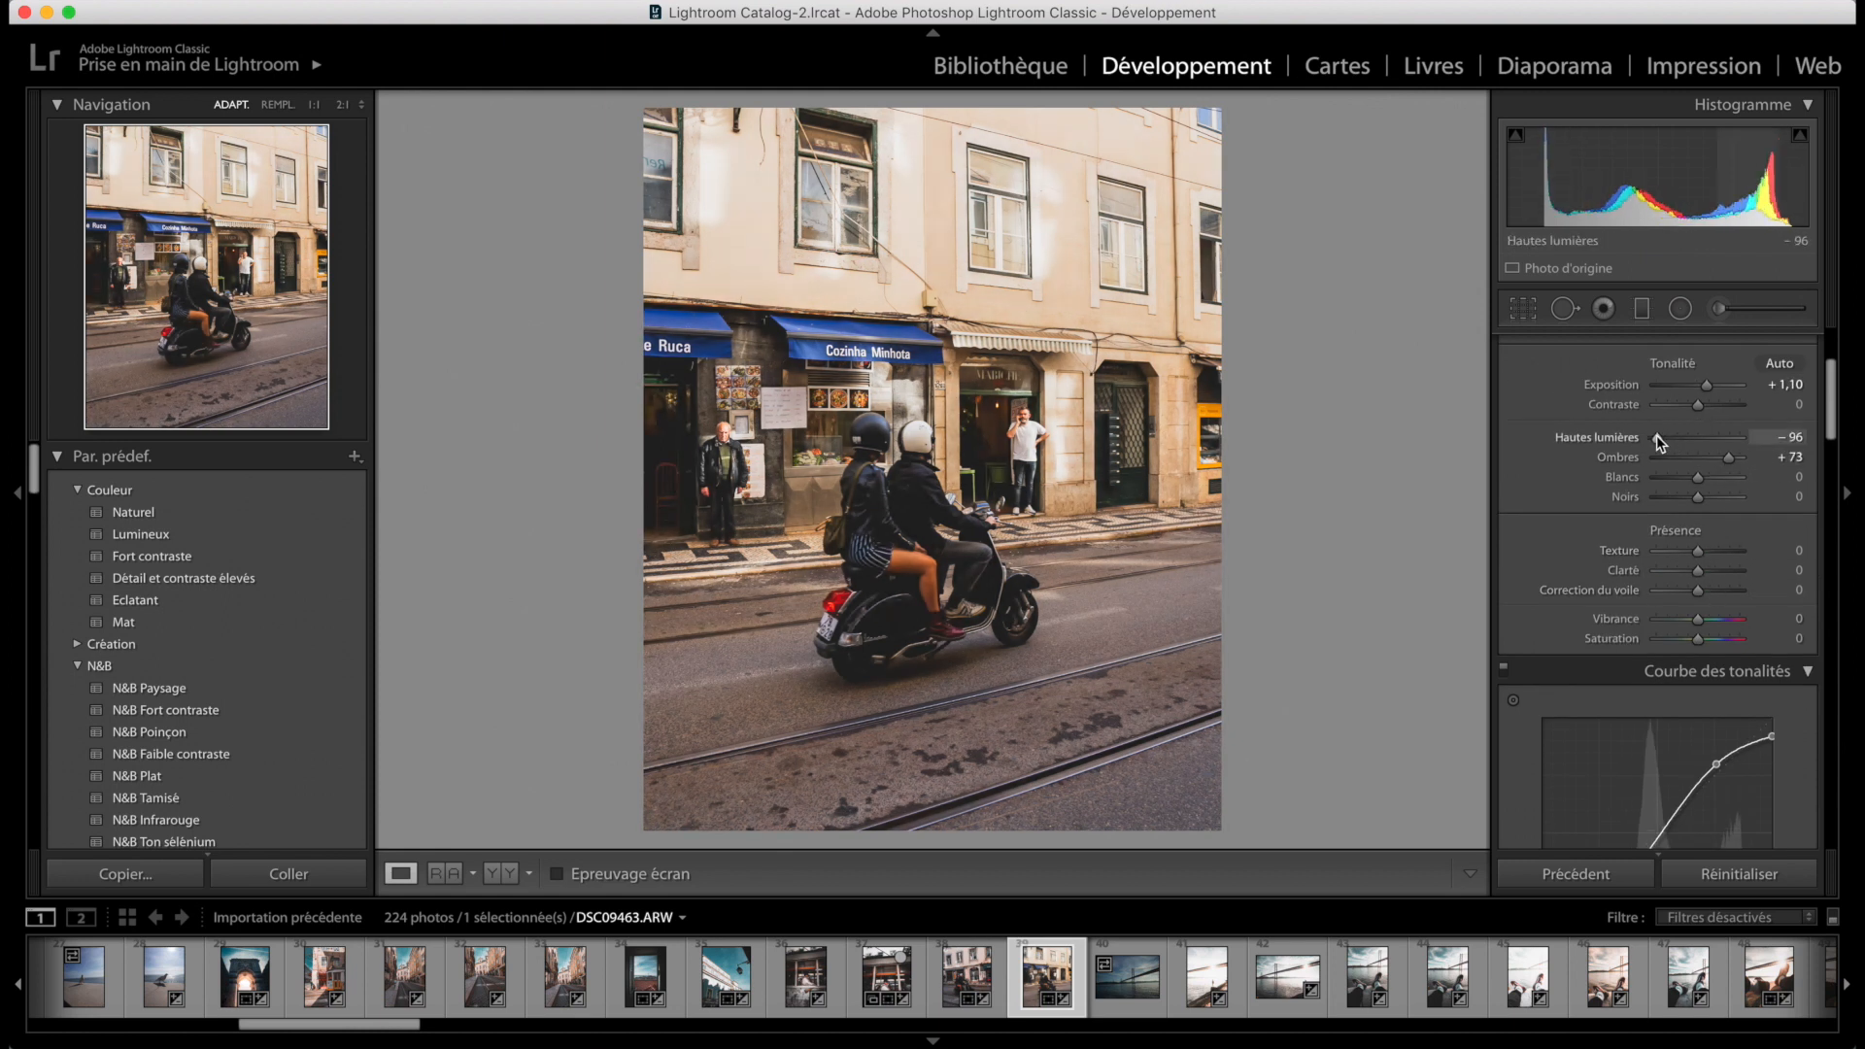
Set the blue hue to -55 and the yellow hue to -53, and slightly reduce the scooter photo's overall saturation.
scroll(1687, 535, down, 6)
scroll(1687, 534, down, 4)
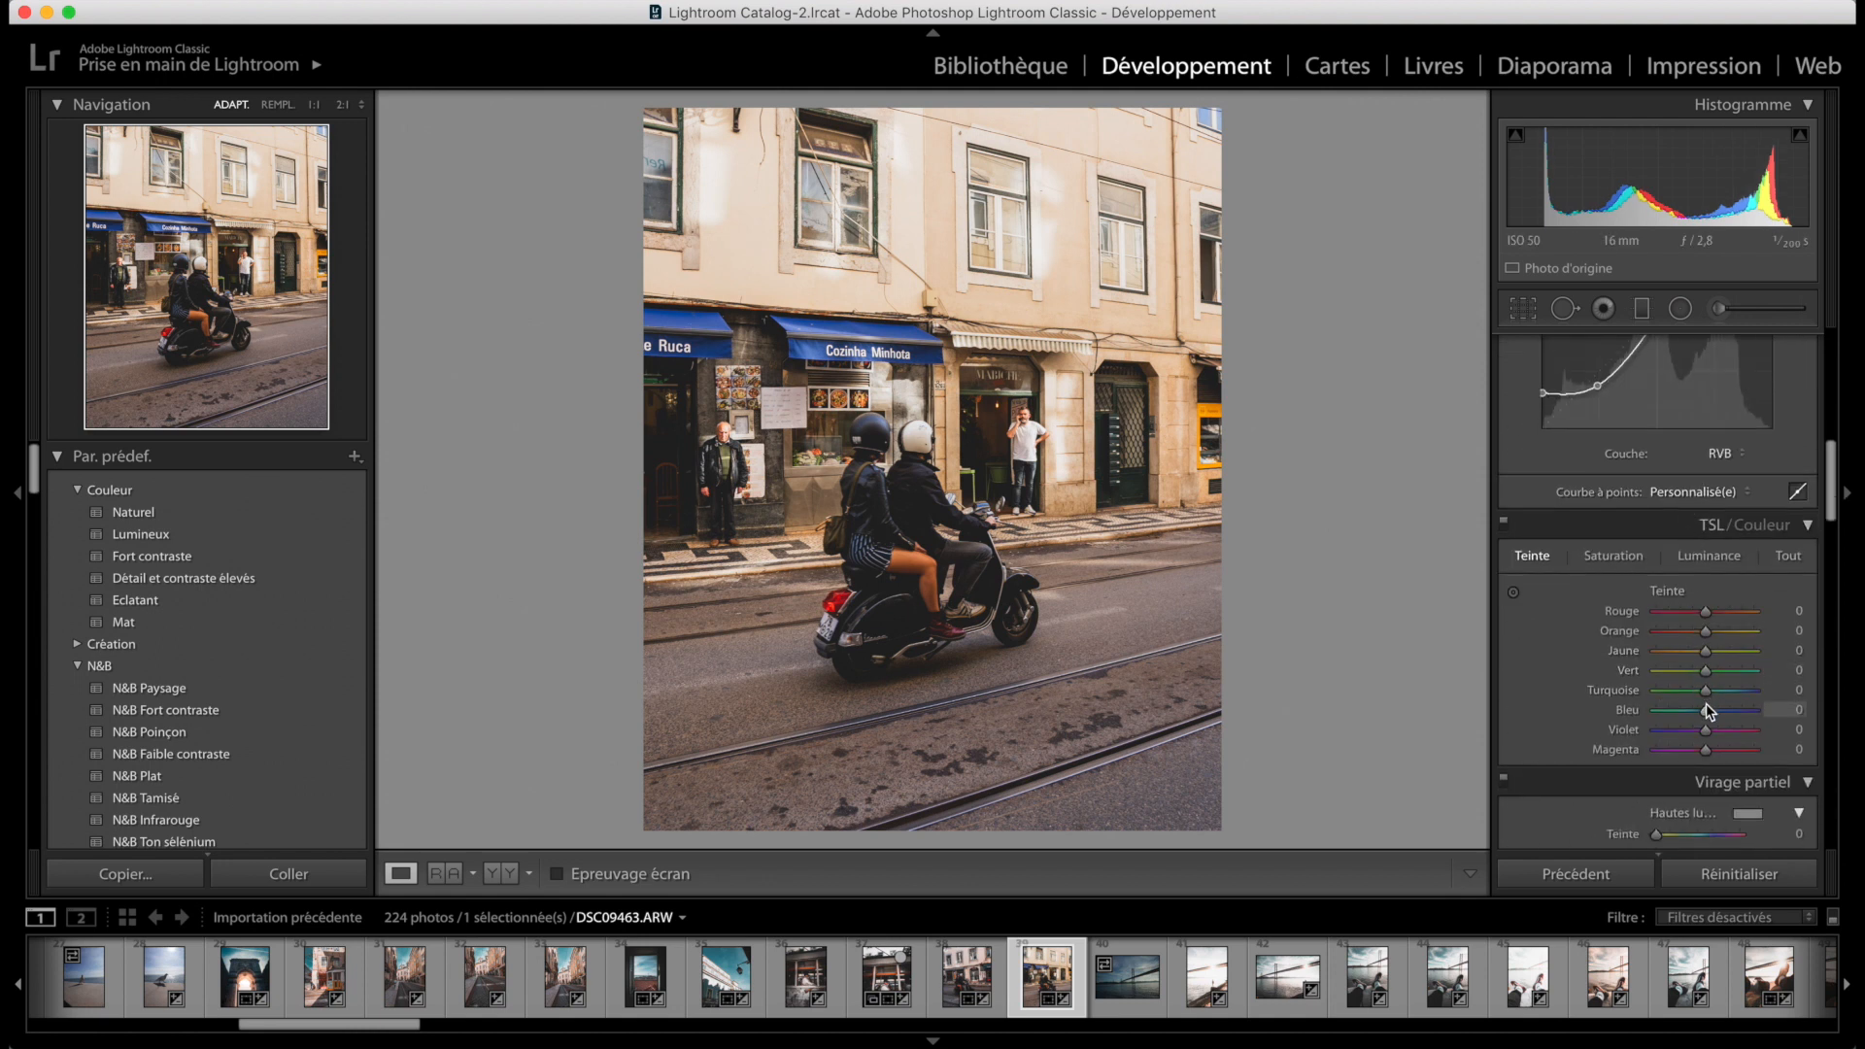
drag(1705, 706, 1673, 711)
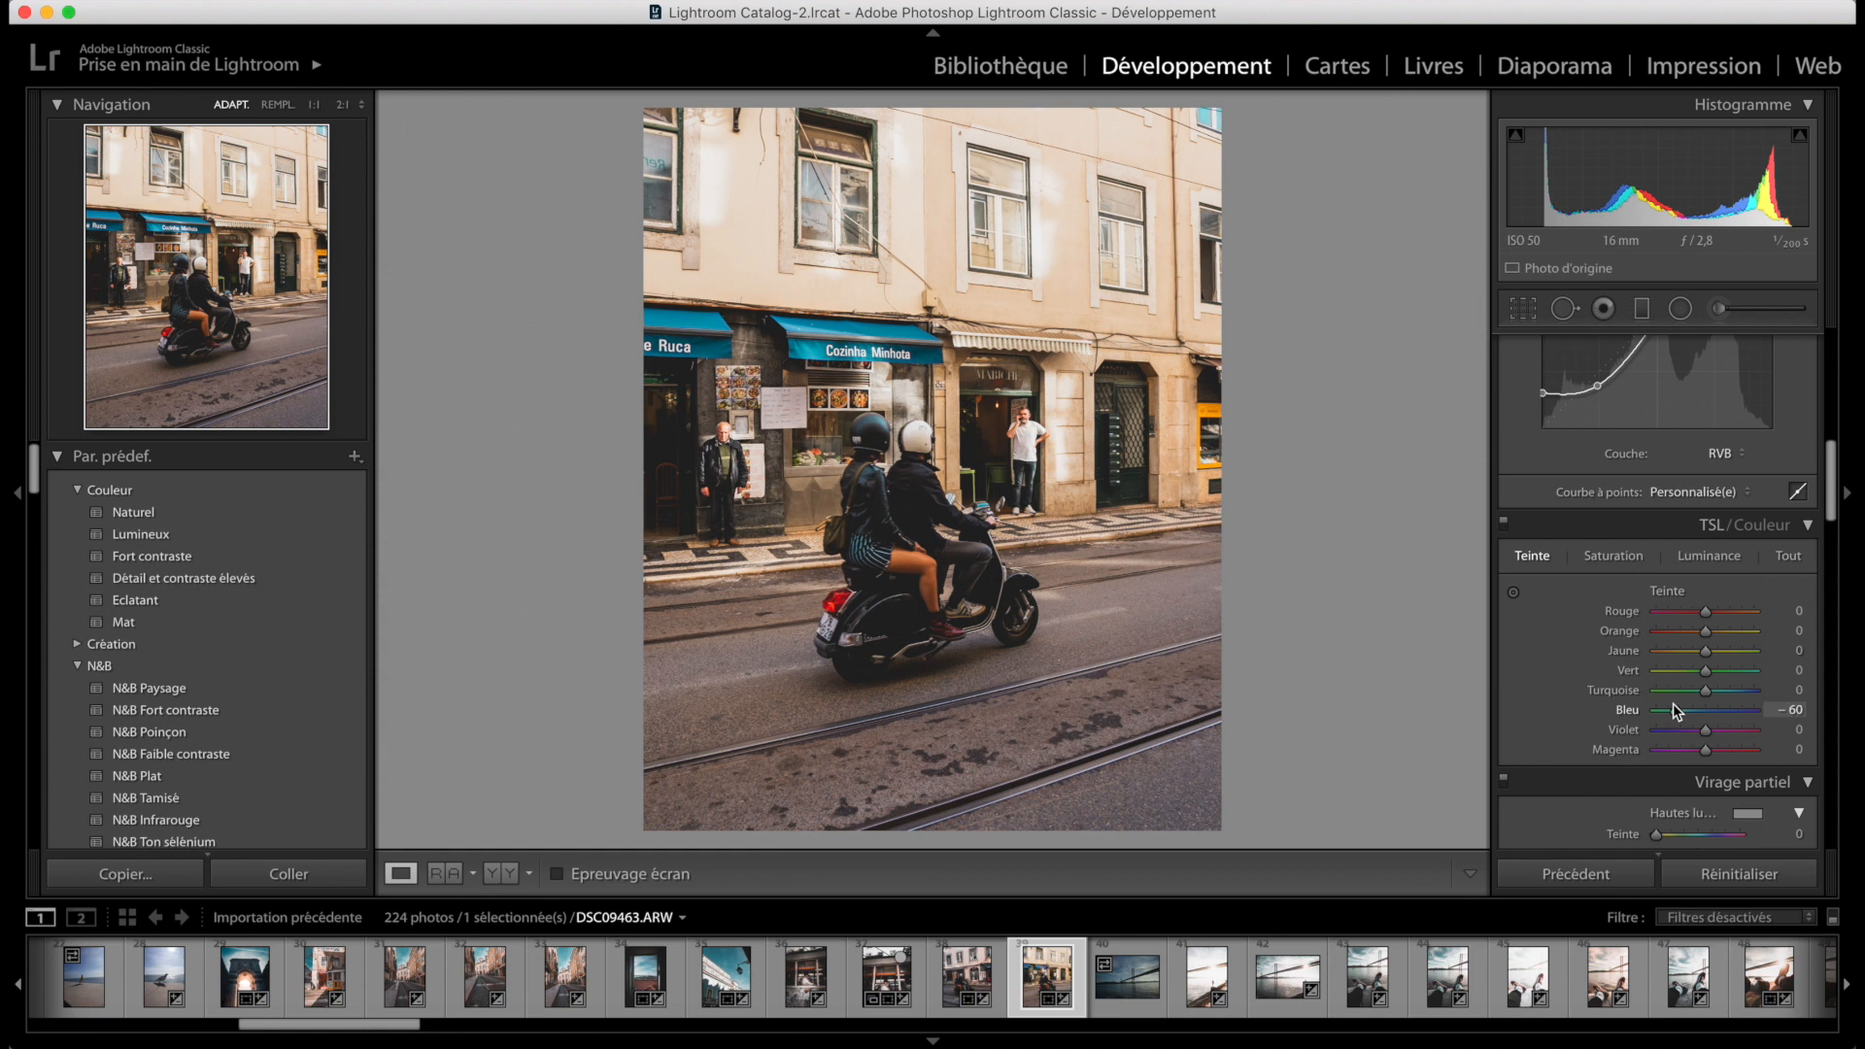
drag(1705, 651, 1688, 651)
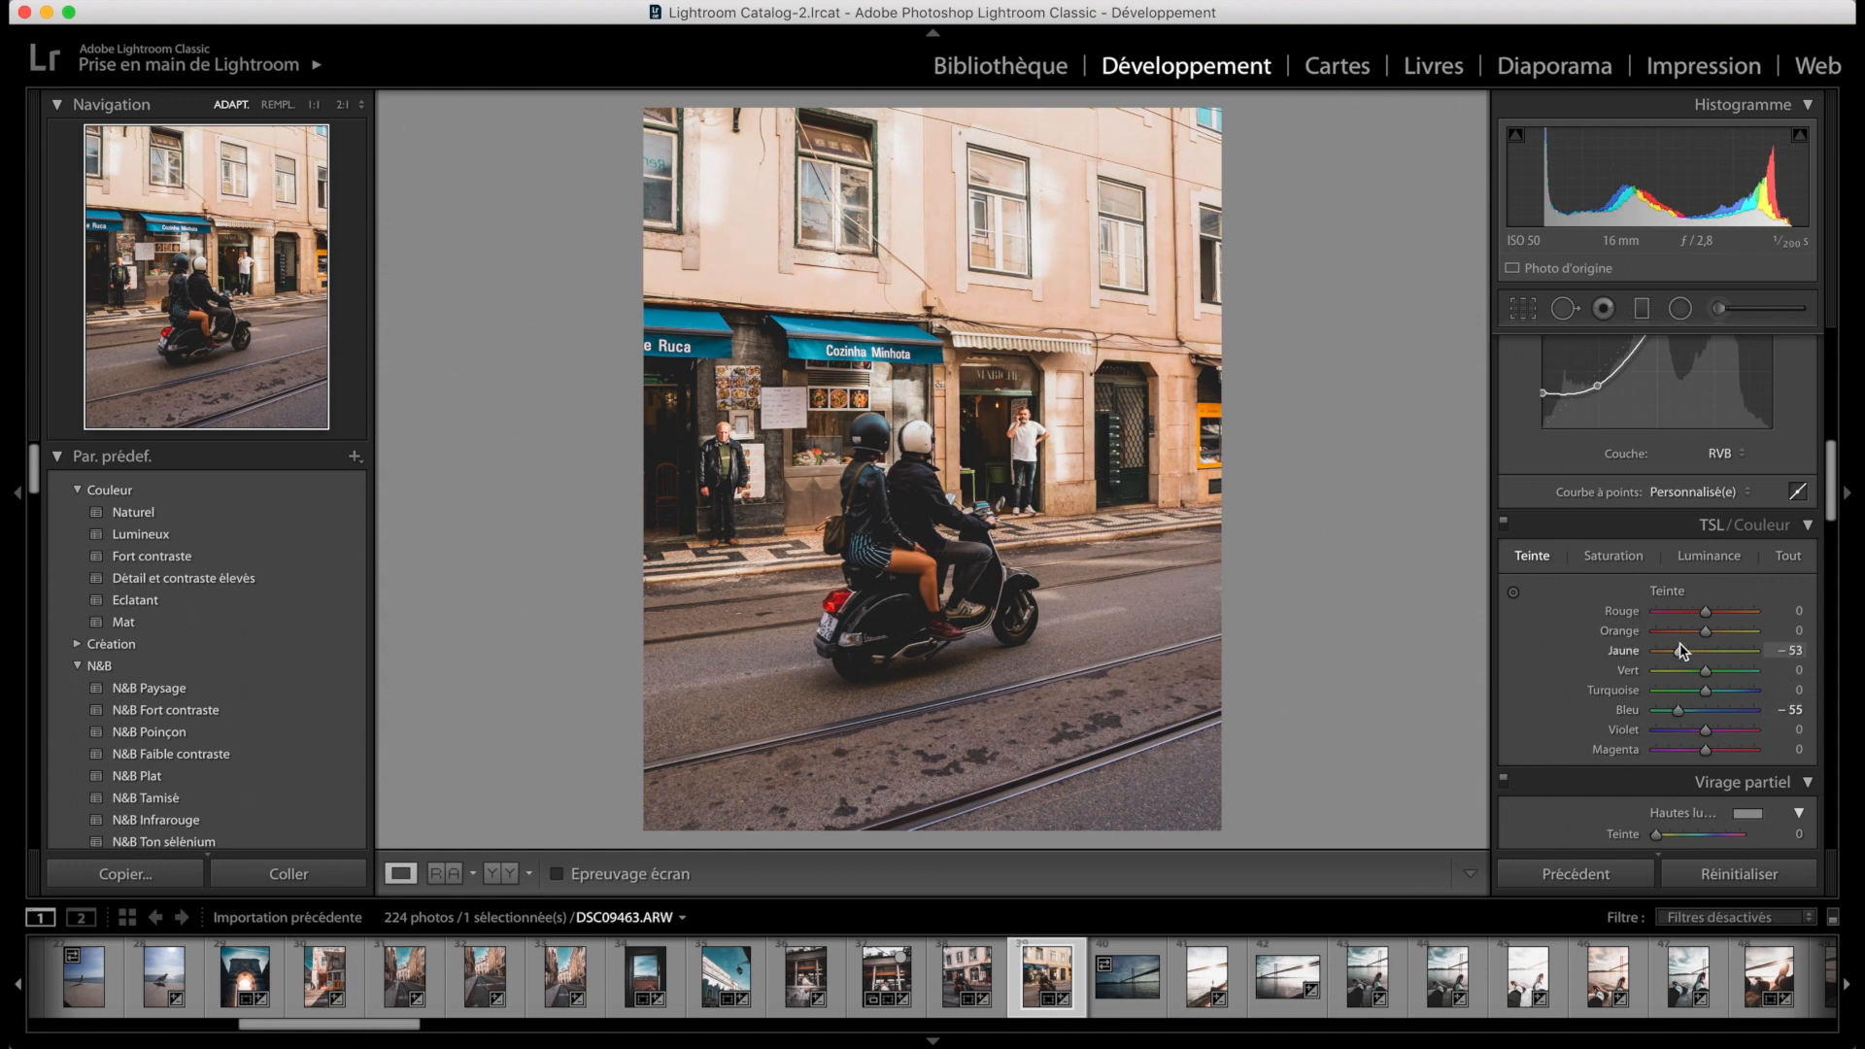
scroll(1682, 647, up, 5)
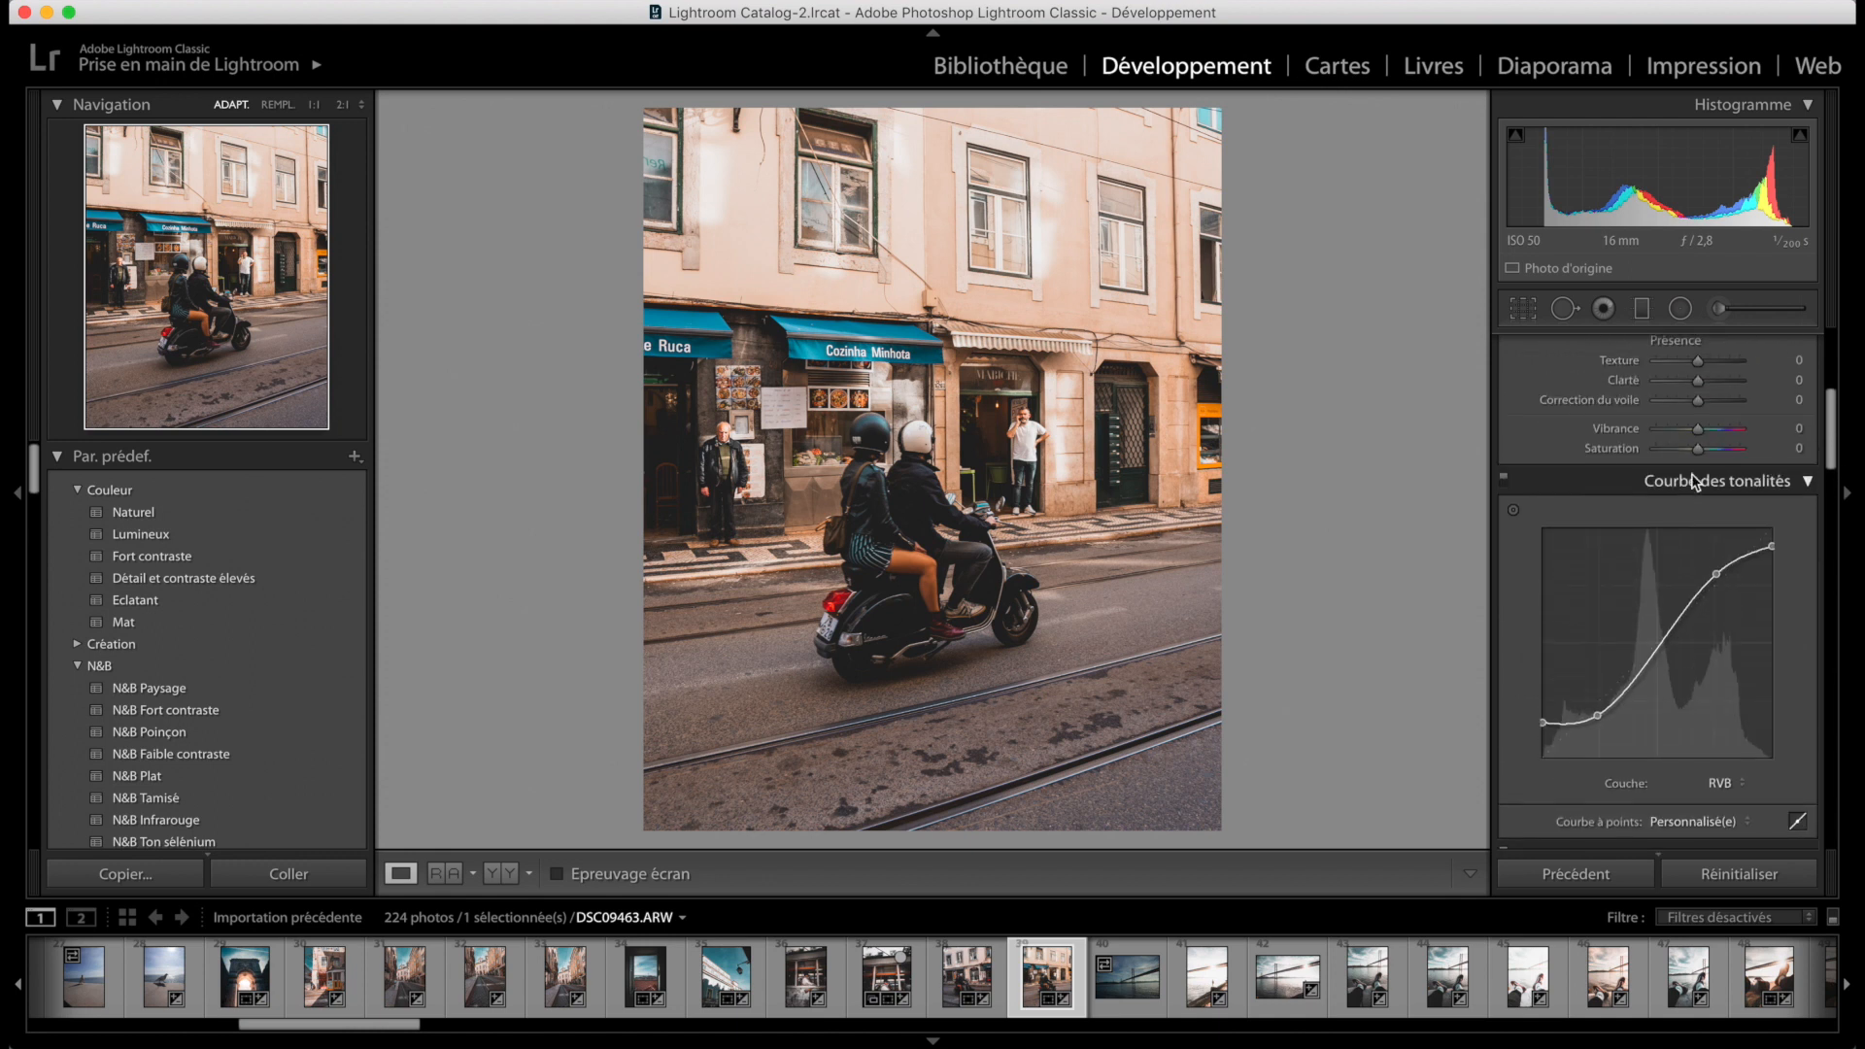
drag(1698, 448, 1689, 456)
Give the scooter photo's highlights a faint orange split tone with hue 37 and saturation 4.
scroll(1690, 457, down, 10)
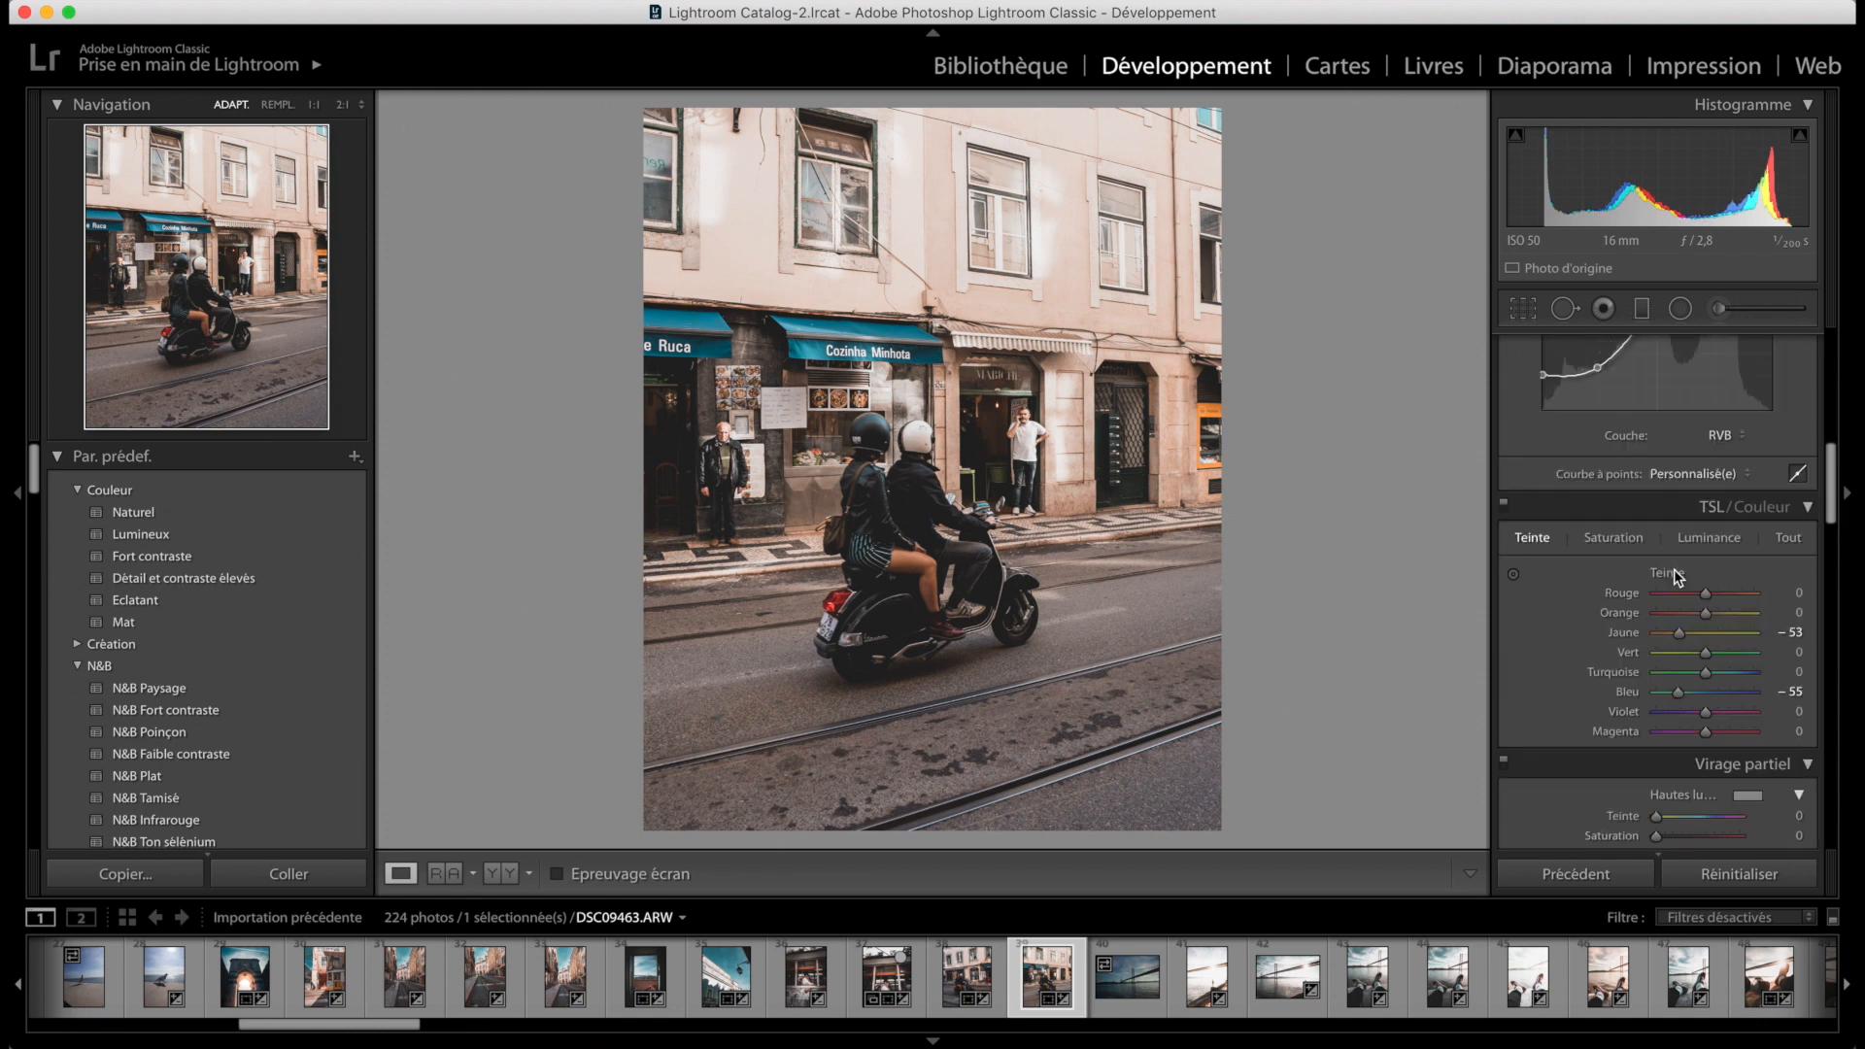
click(1747, 473)
drag(1345, 536, 1341, 548)
drag(1567, 603, 1545, 604)
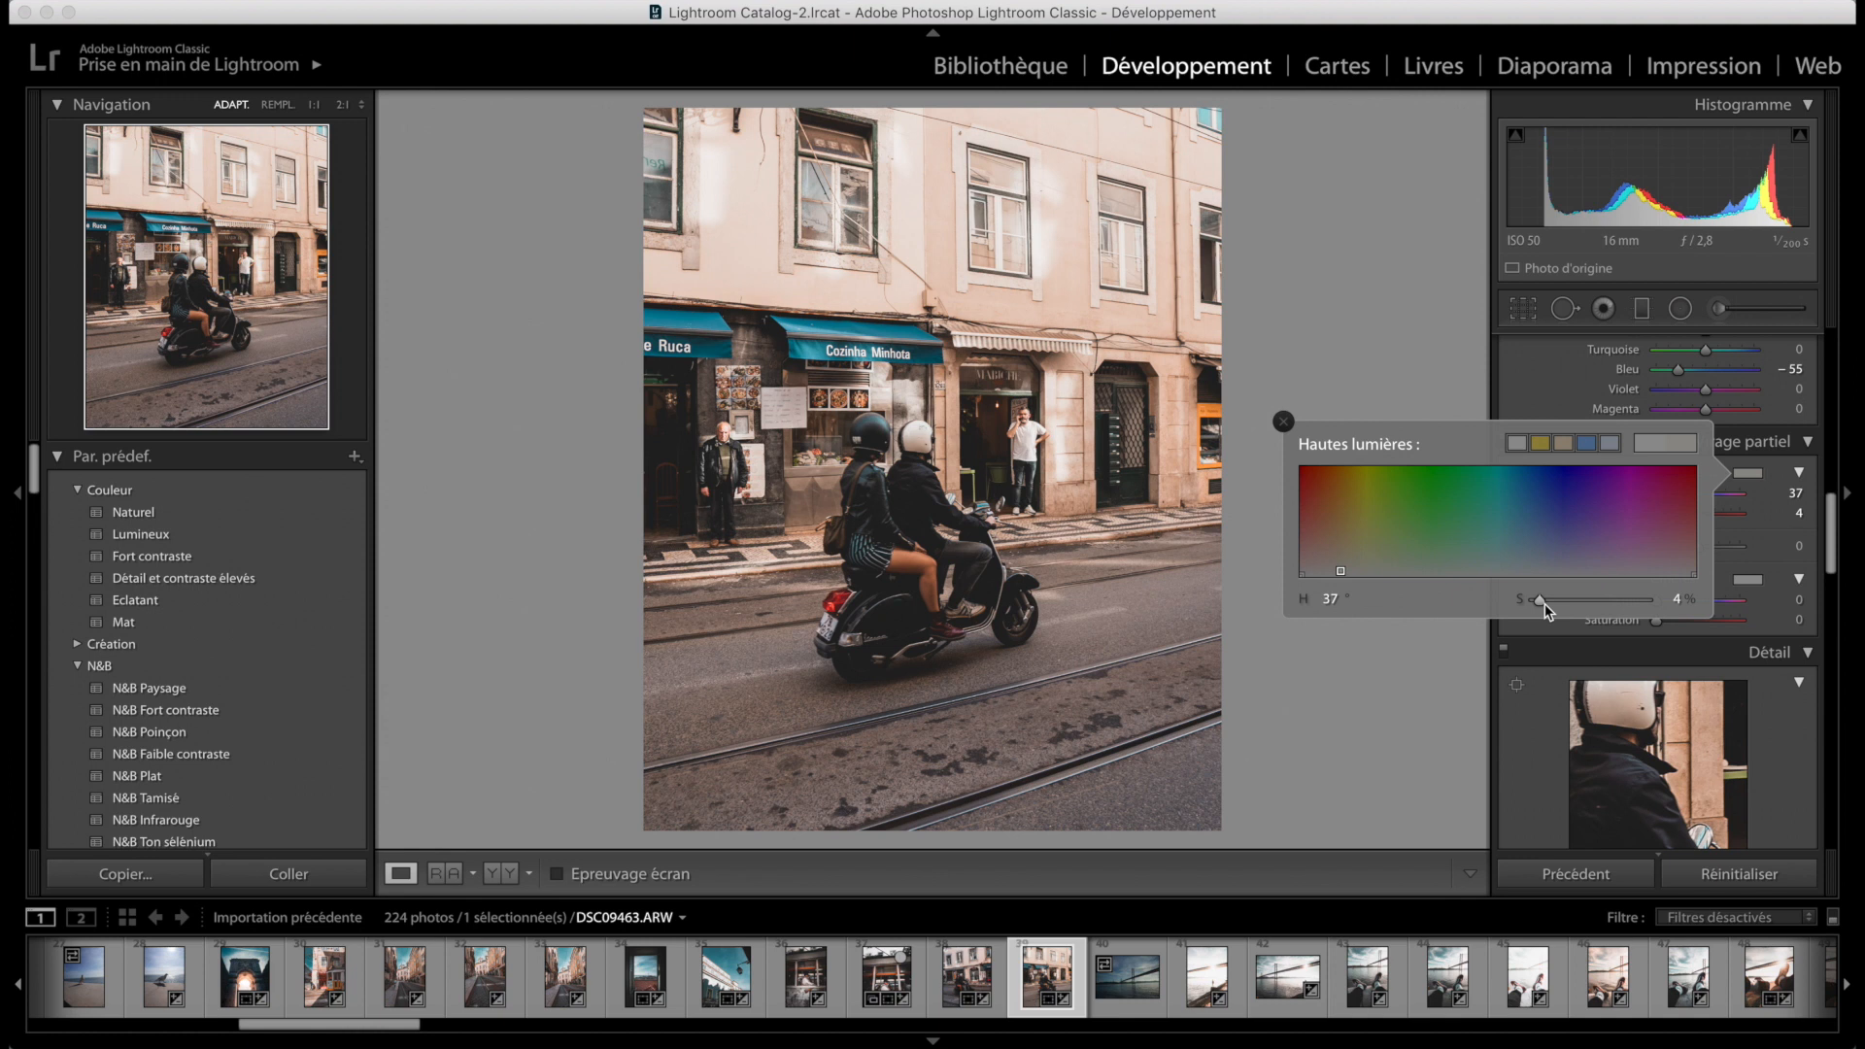
click(1283, 422)
Give the scooter photo's shadows a blue split tone with hue 221 and saturation 9.
click(1749, 579)
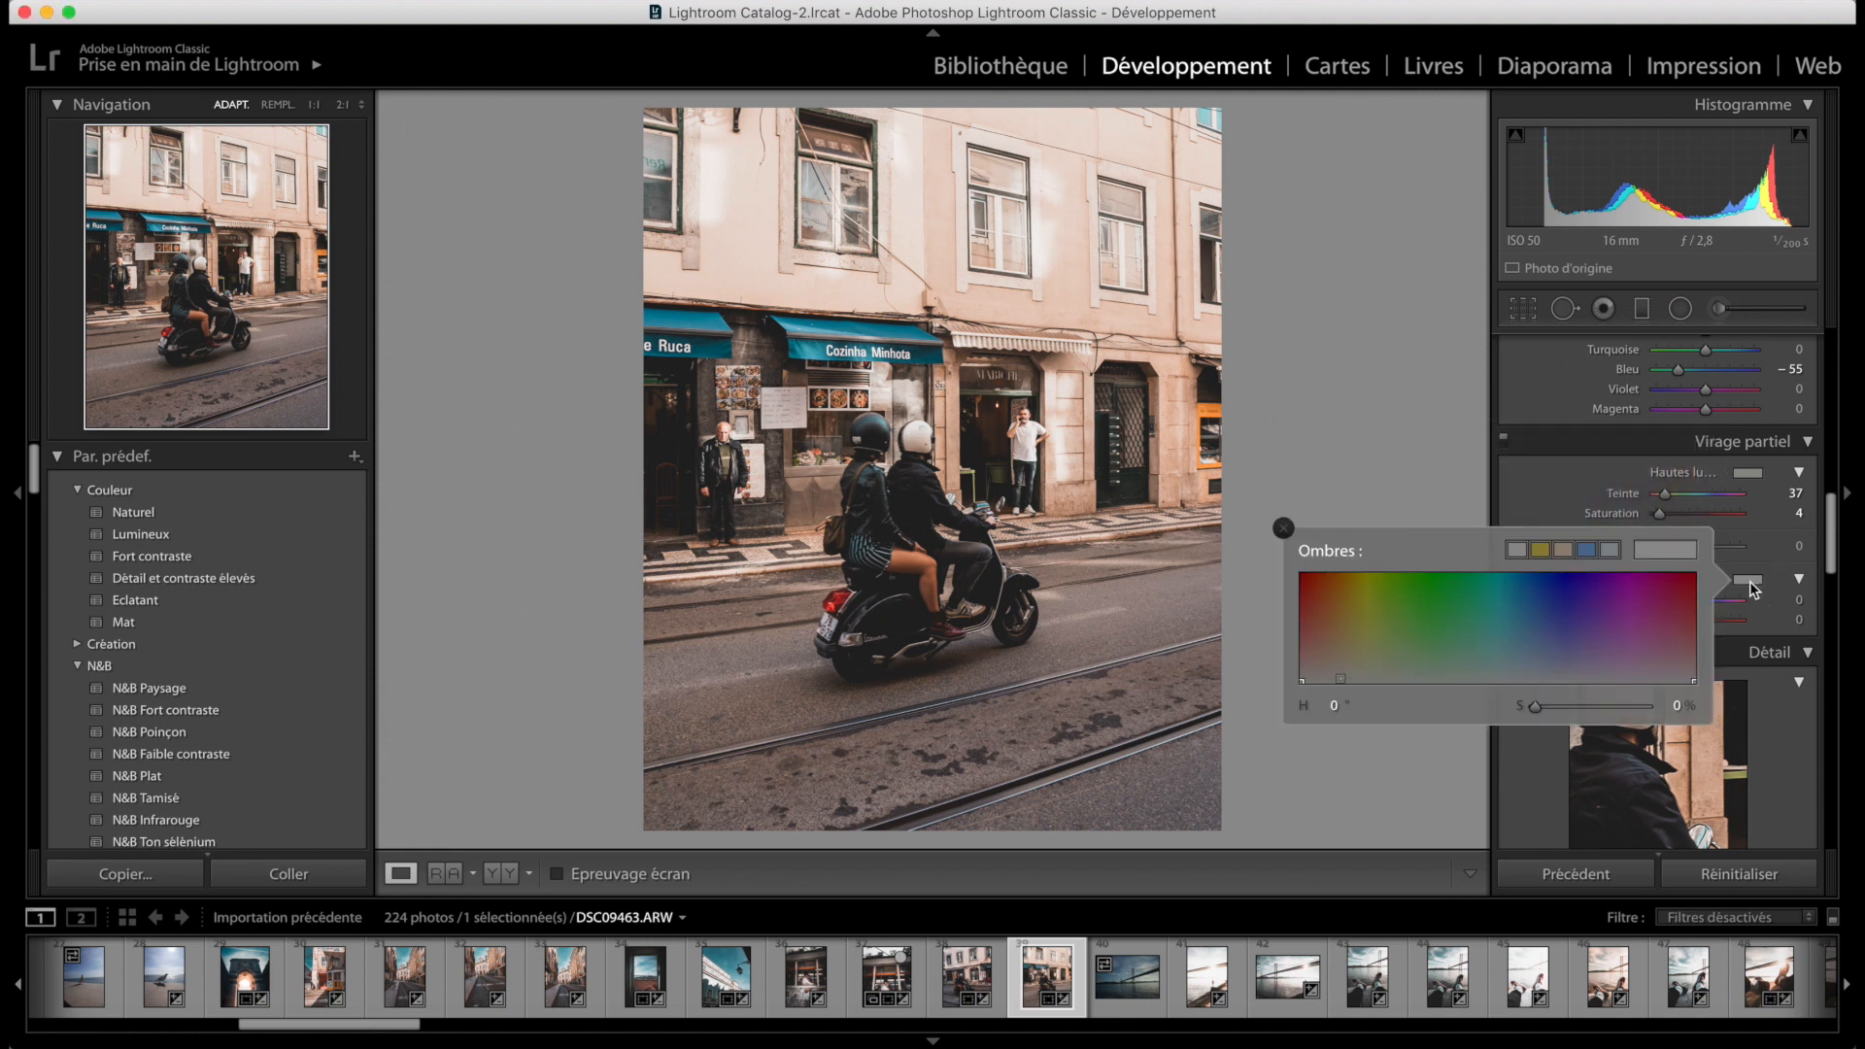
click(1543, 665)
click(1547, 652)
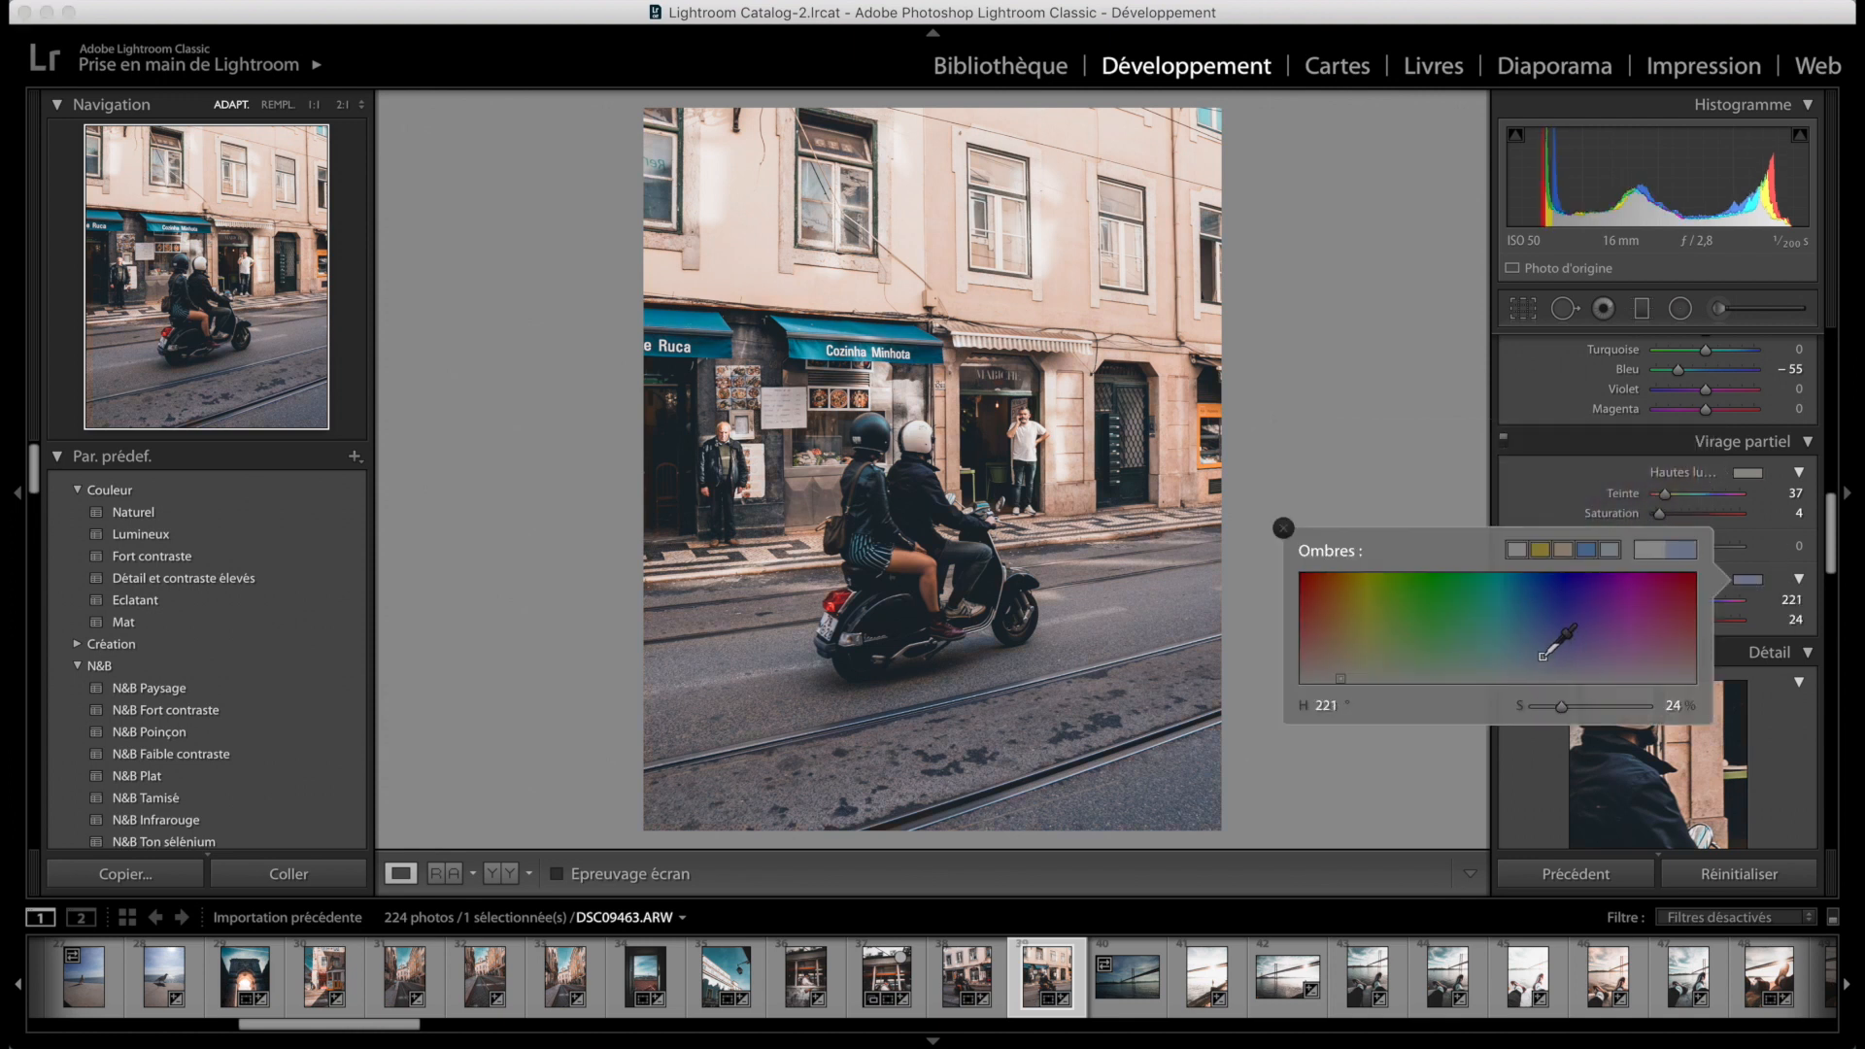
drag(1550, 707, 1546, 707)
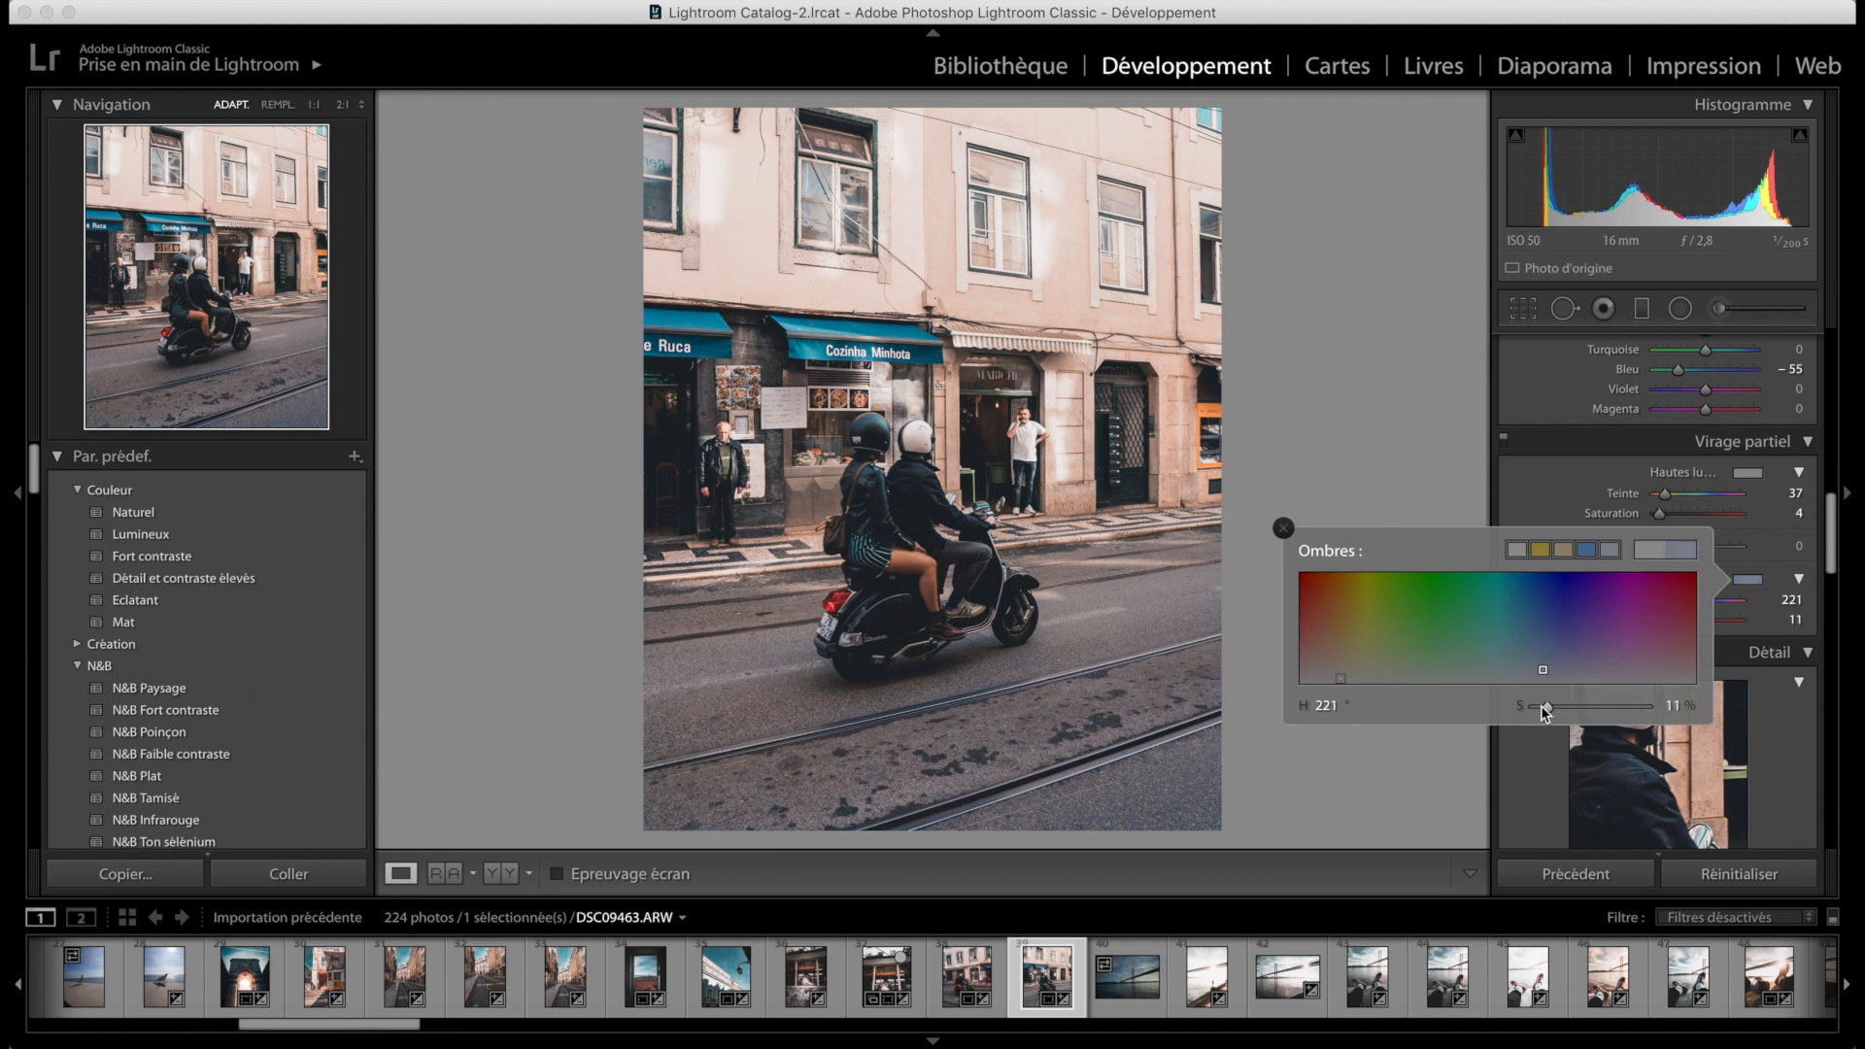
click(1283, 528)
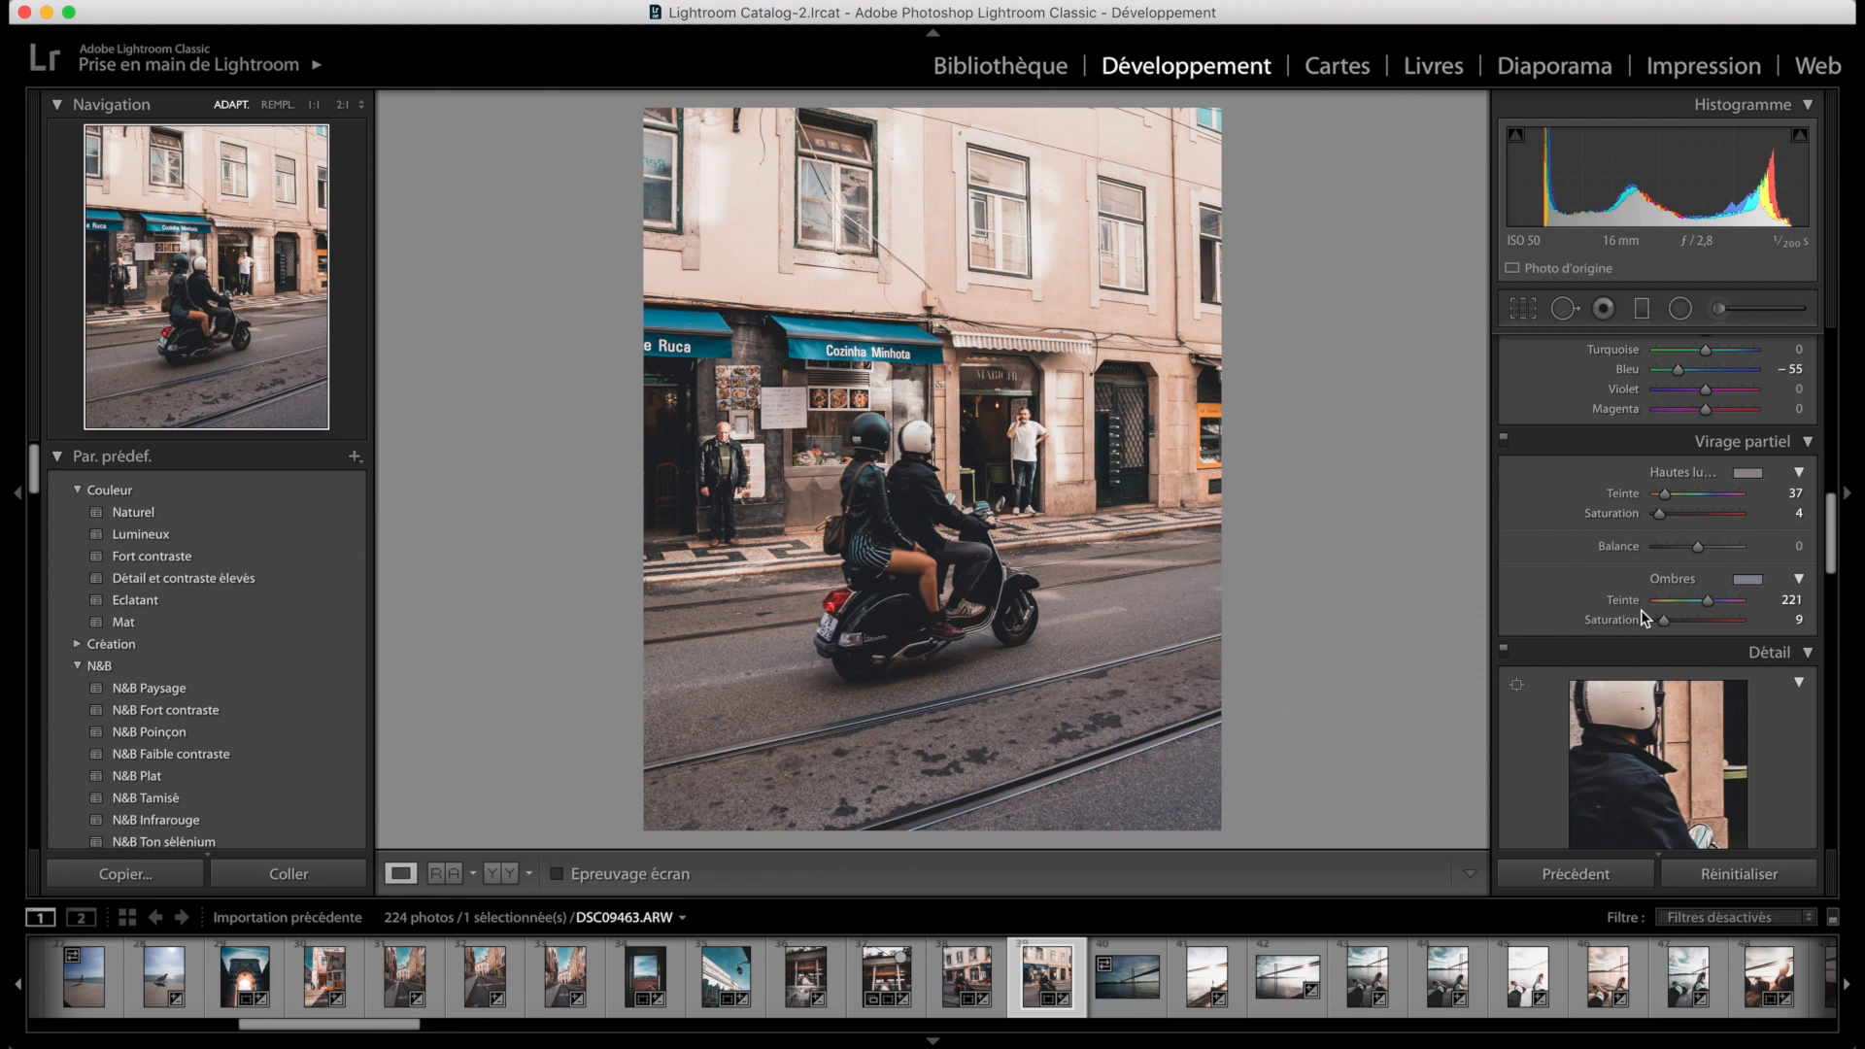
Add grain to the scooter photo with an amount of 25.
scroll(1645, 618, down, 5)
scroll(1644, 618, down, 4)
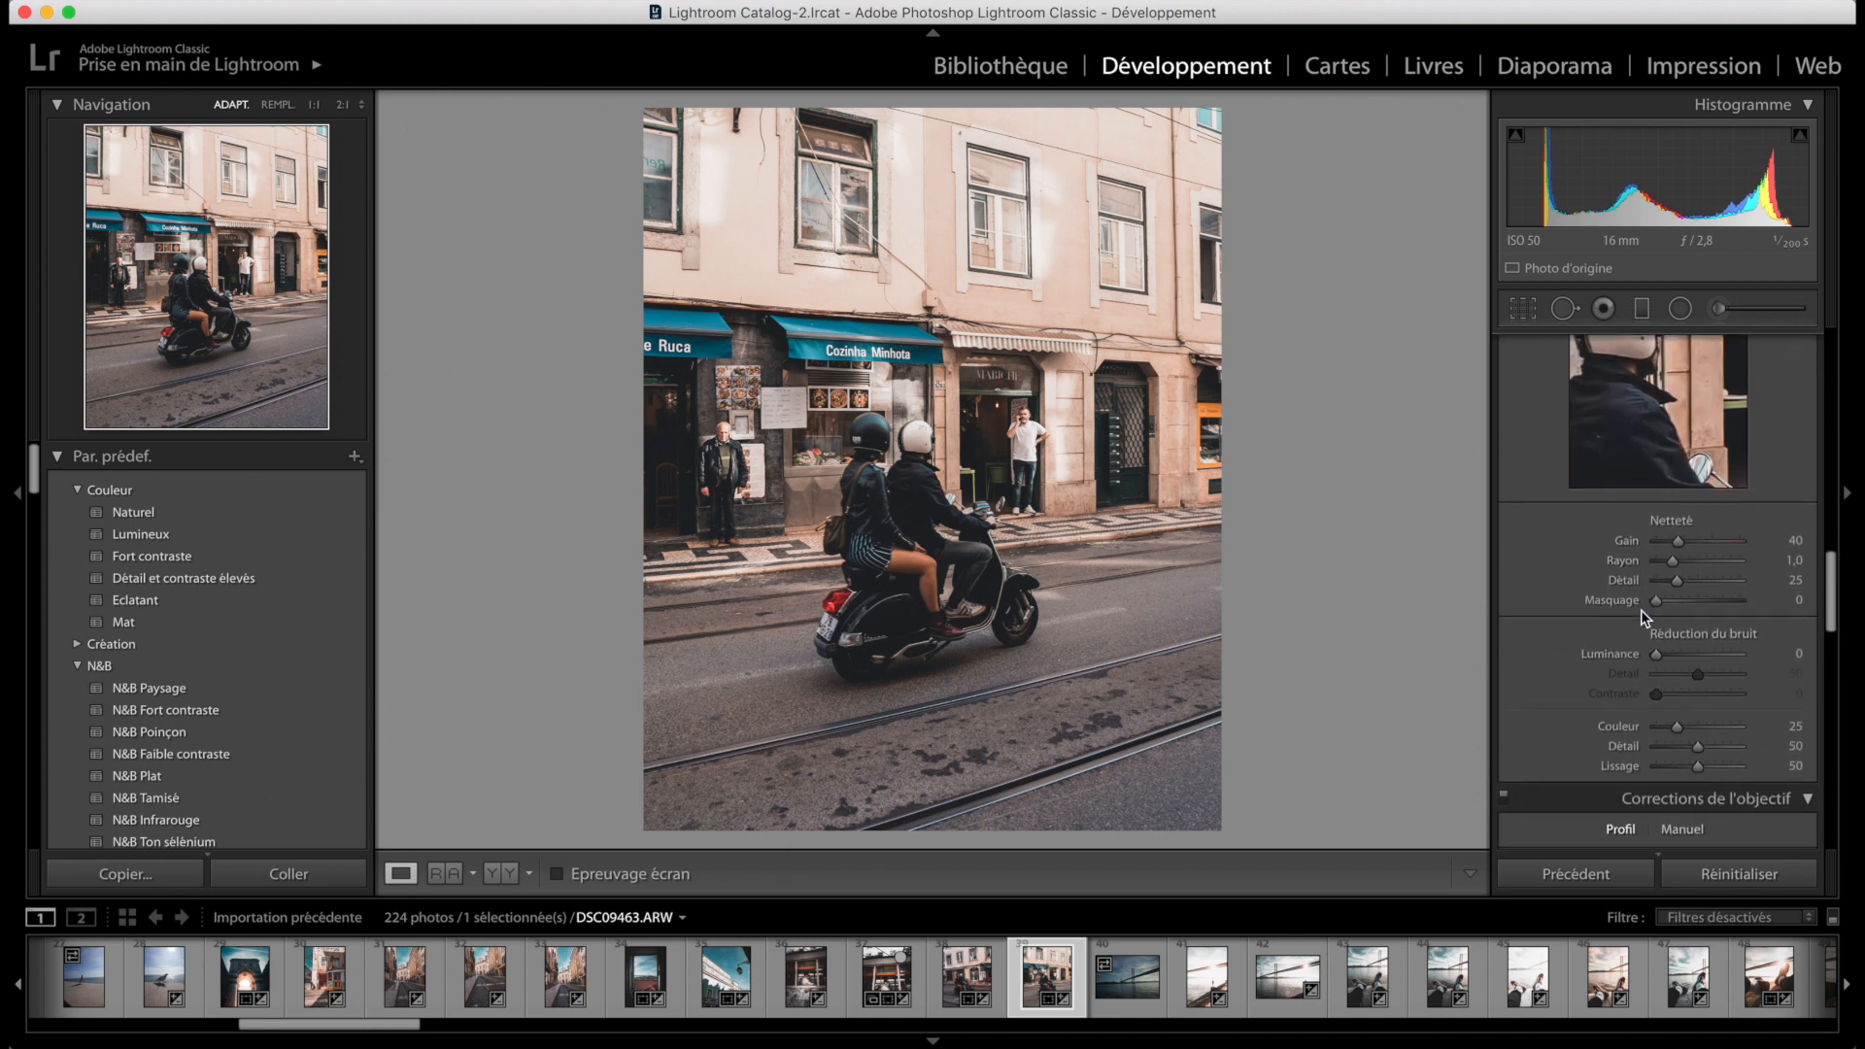
scroll(1644, 618, down, 5)
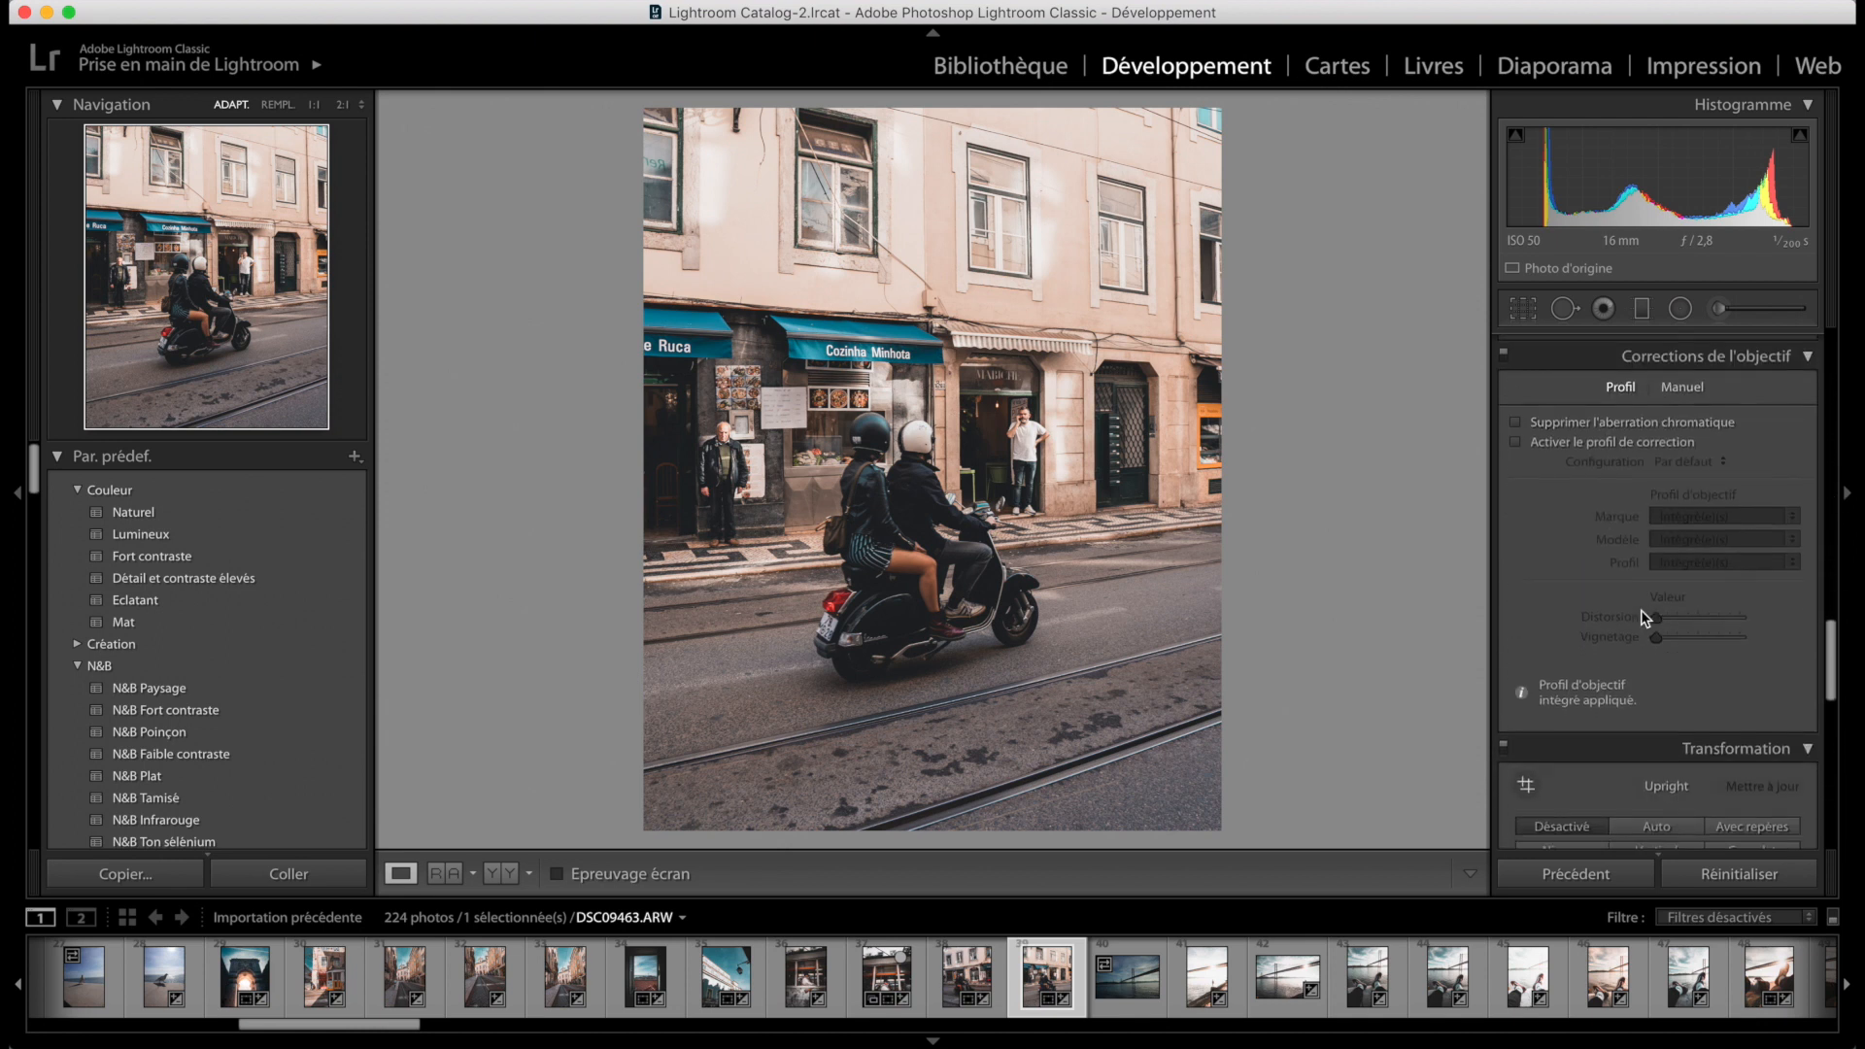
scroll(1645, 617, down, 6)
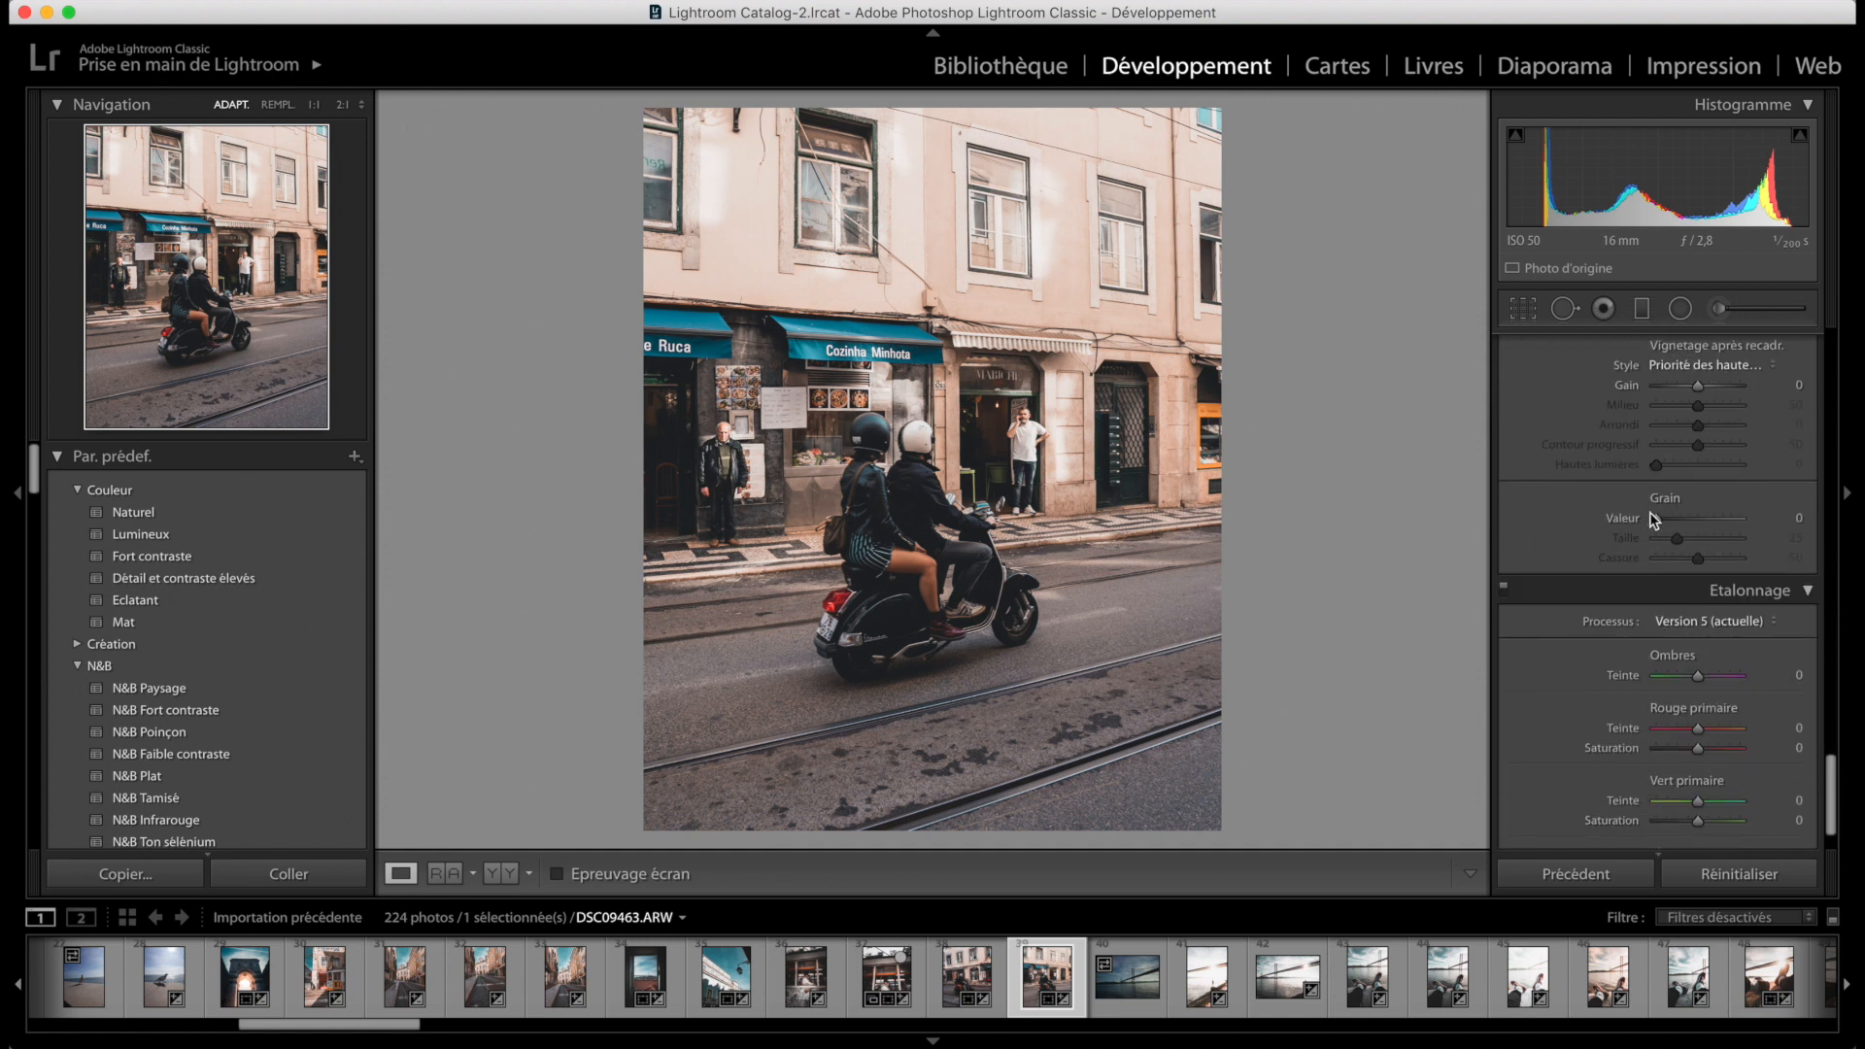
drag(1657, 522, 1677, 523)
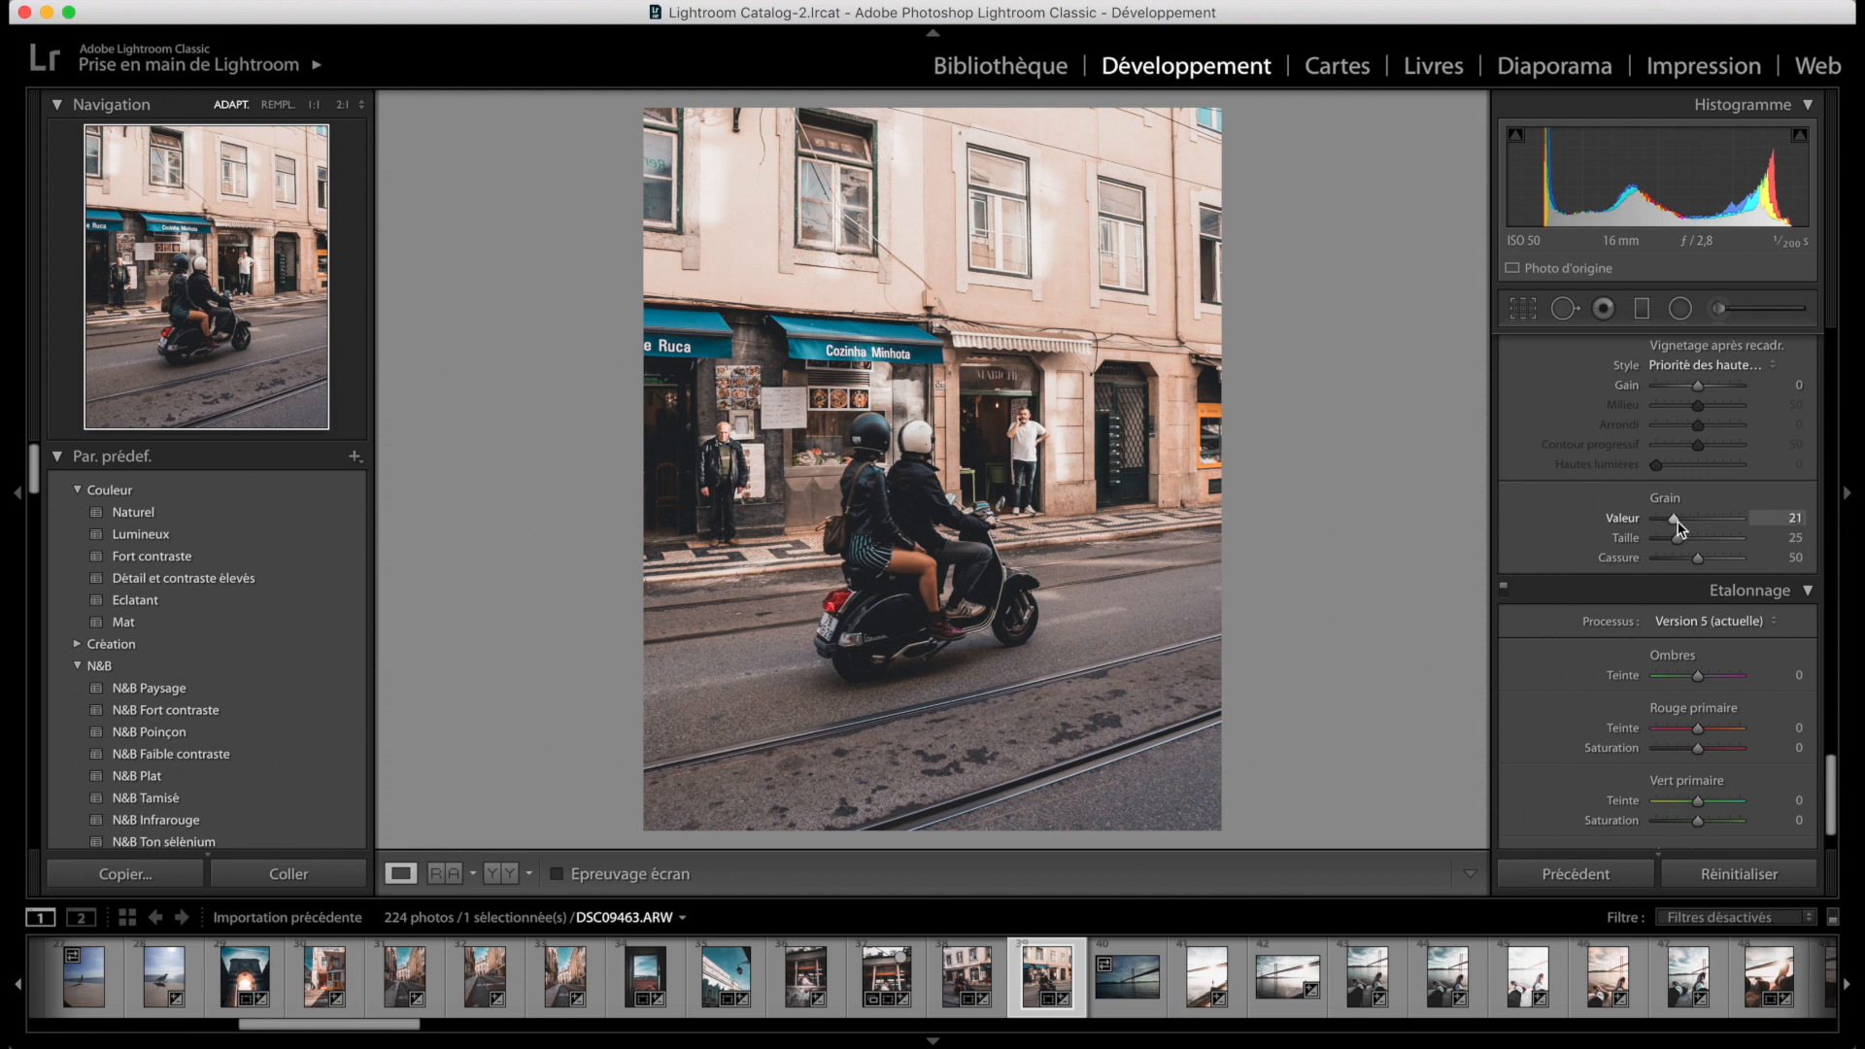
drag(1678, 526, 1681, 521)
scroll(1713, 709, down, 2)
Set the post-crop vignette amount to -4 and compare the edited photo side by side with the original.
scroll(1711, 703, up, 6)
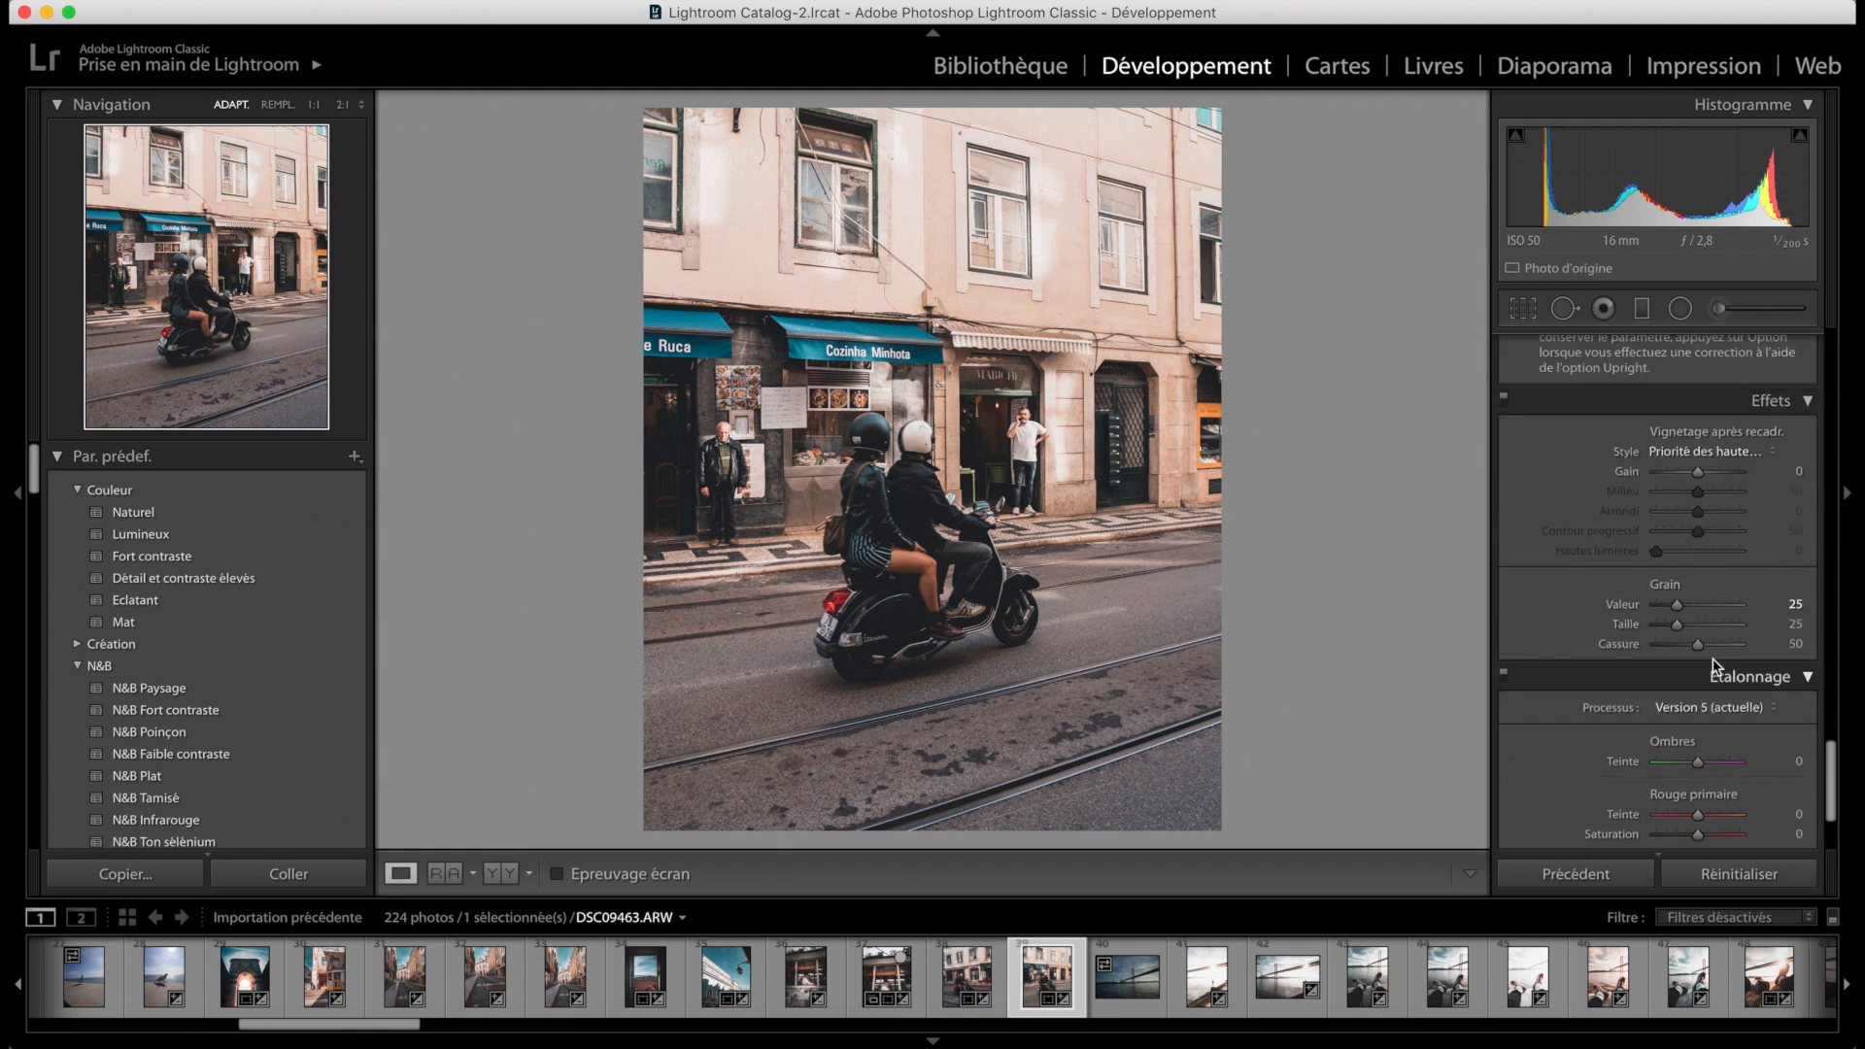
drag(1701, 579, 1699, 579)
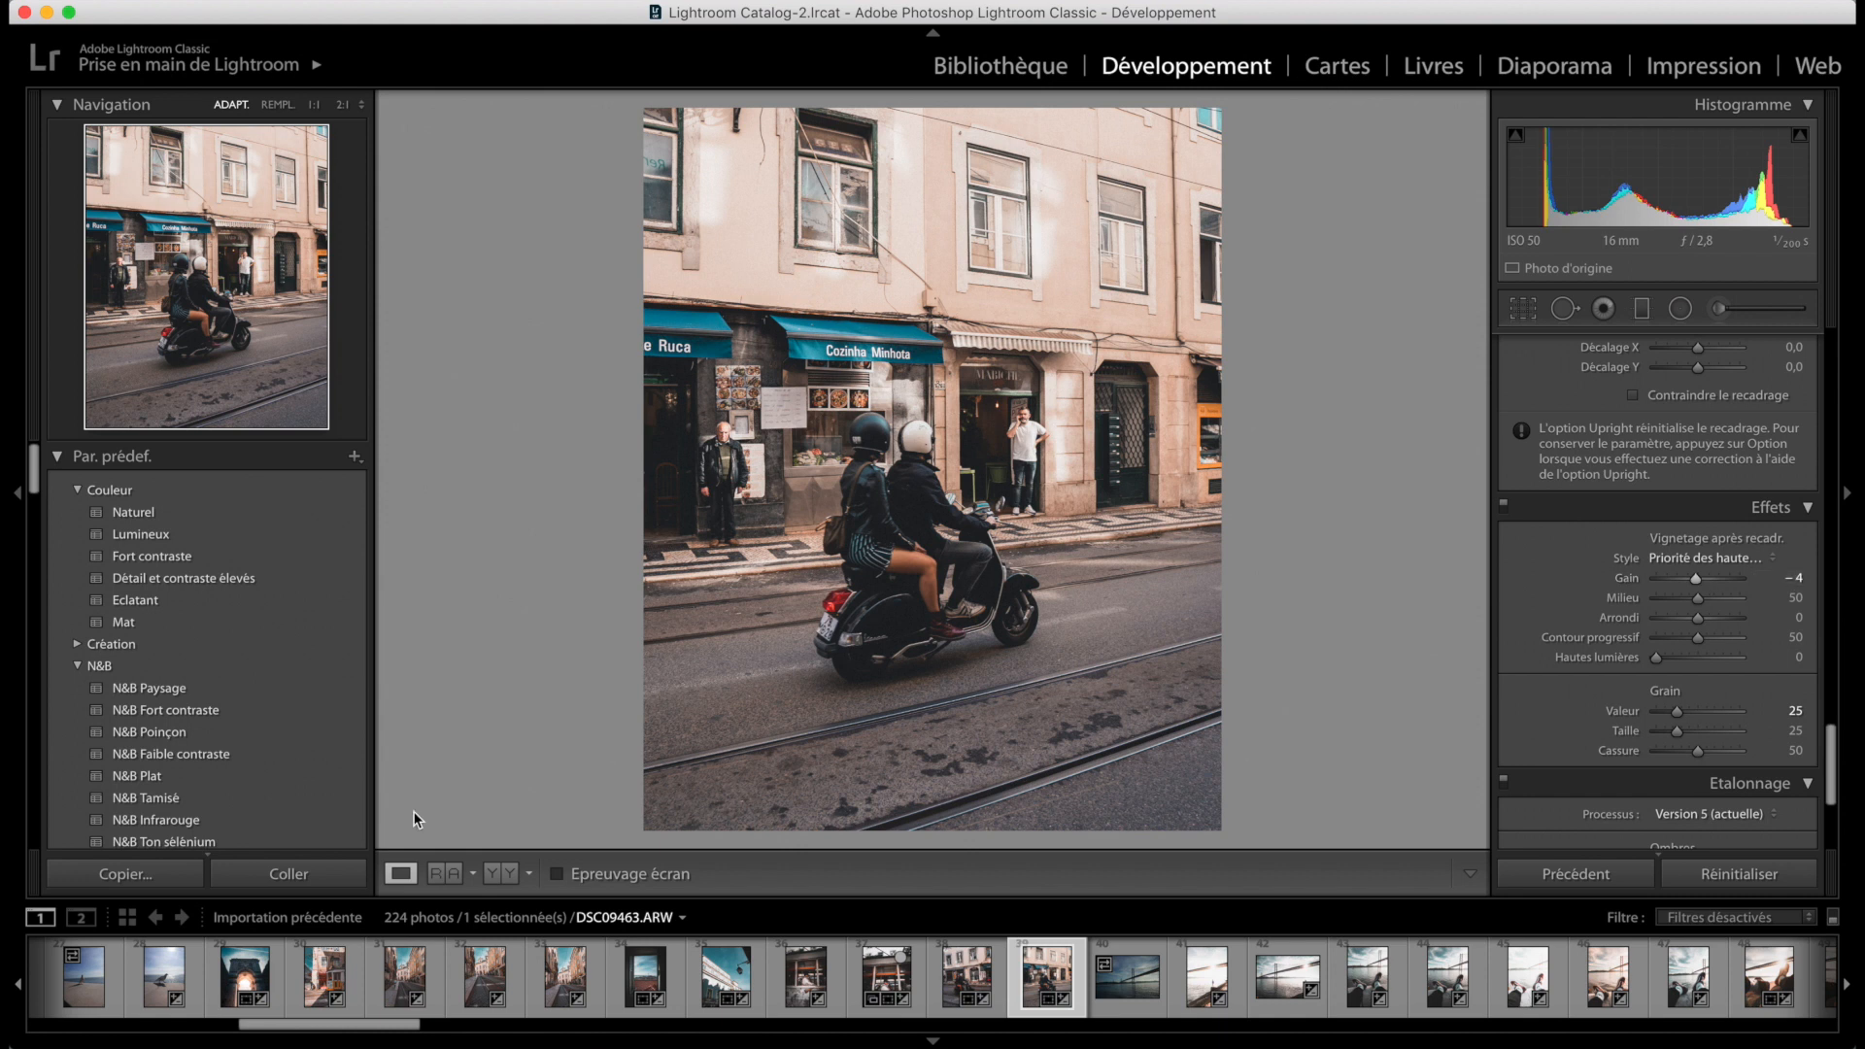
click(499, 873)
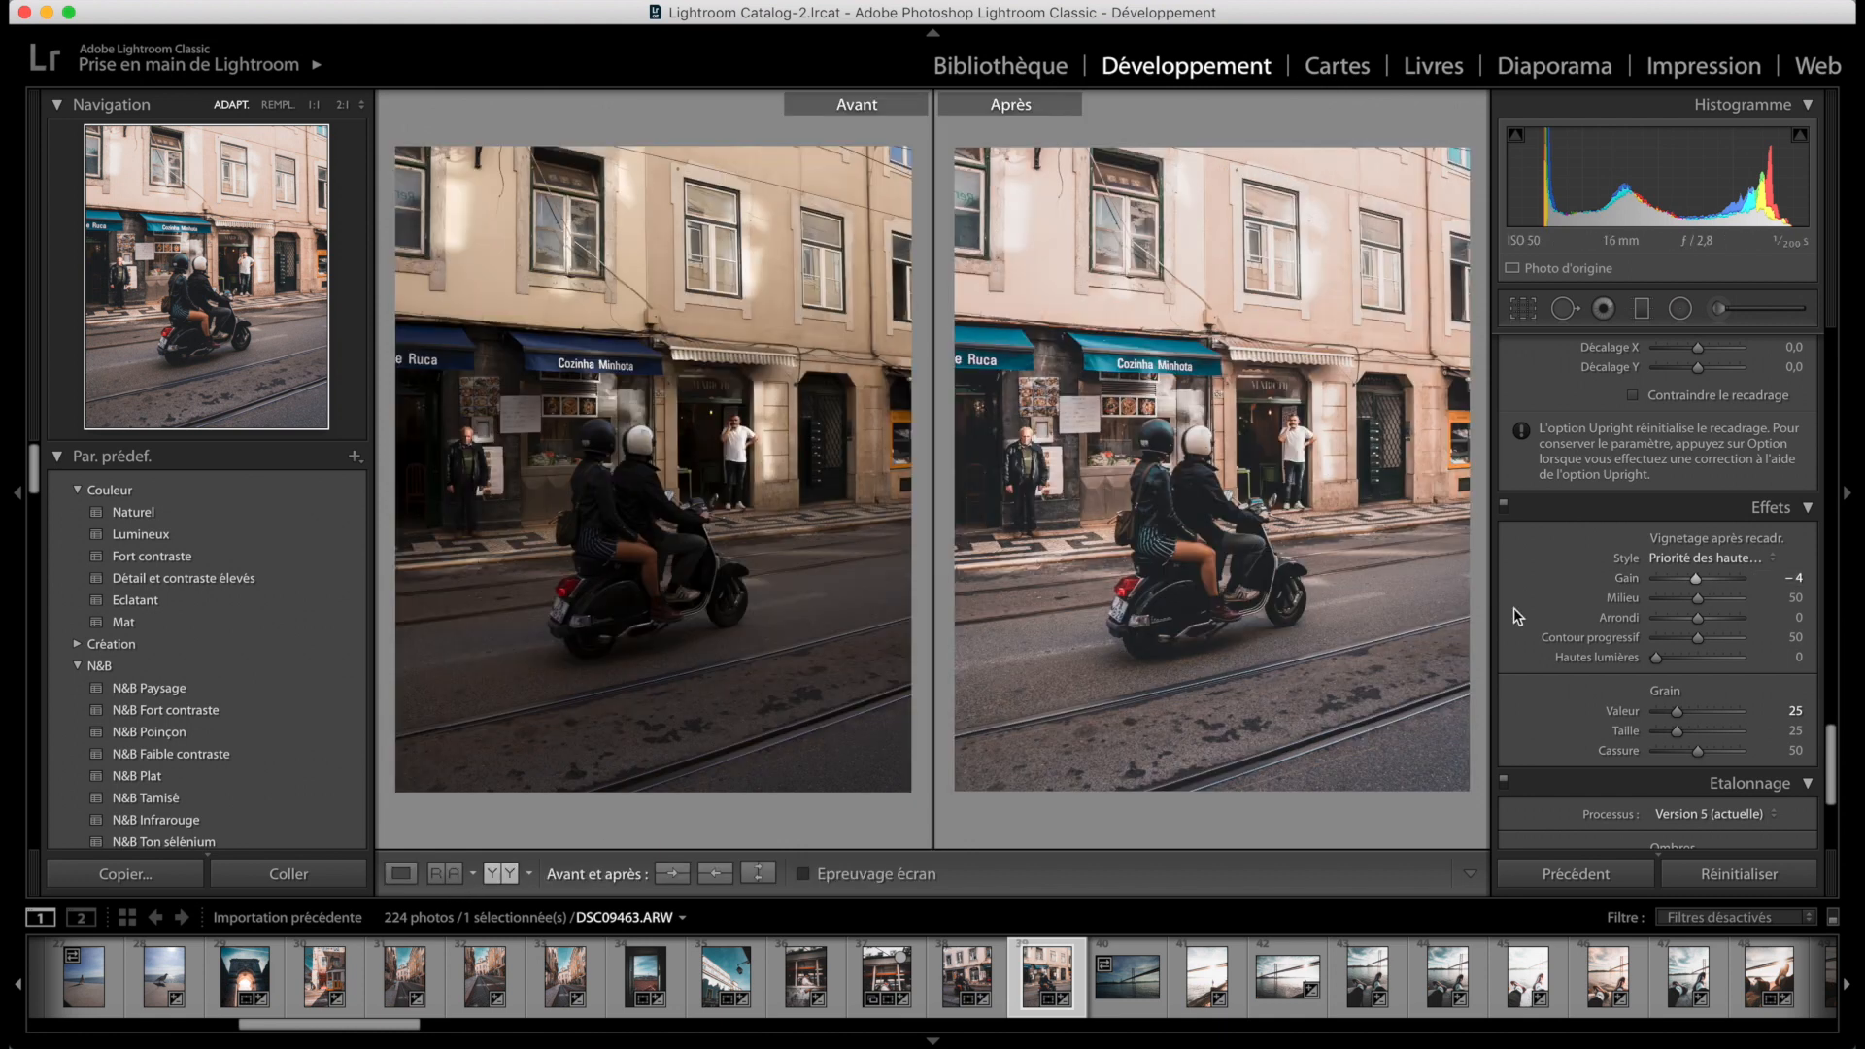